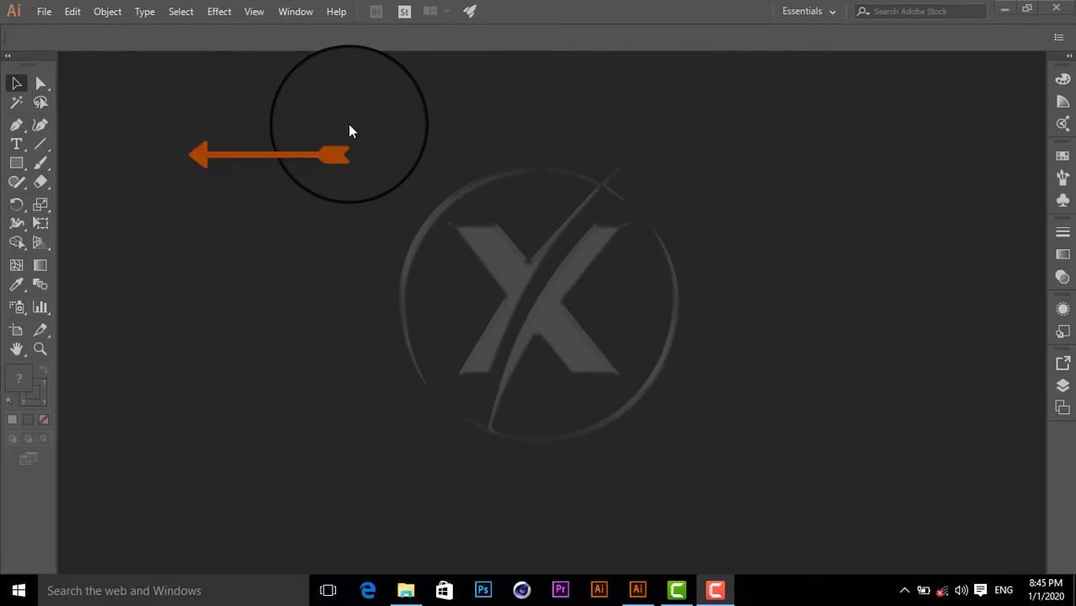
Float the tools panel, reposition it, and dock it back on the left
left_click_drag(33, 63, 357, 70)
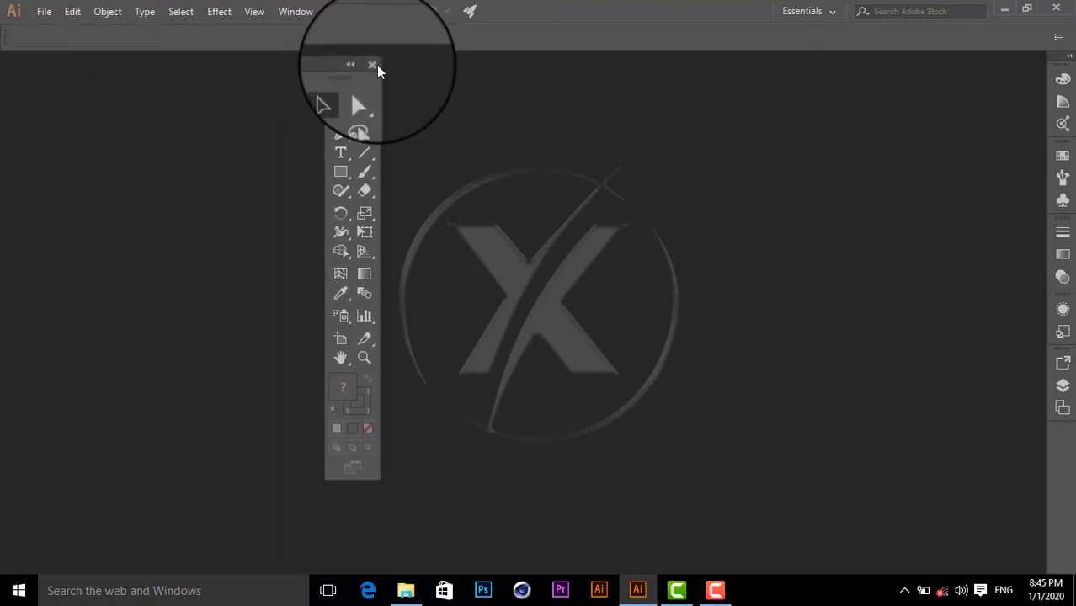
mouse_move(334, 67)
left_mouse_down()
mouse_move(274, 81)
mouse_move(16, 68)
mouse_move(465, 82)
left_mouse_up()
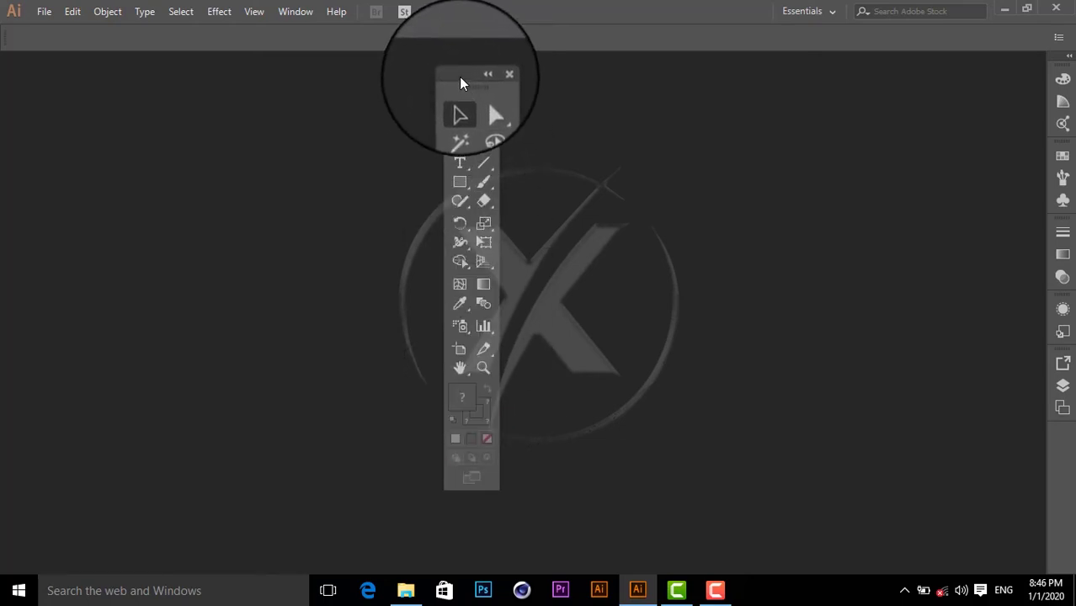
mouse_move(459, 77)
left_mouse_down()
mouse_move(42, 83)
mouse_move(12, 72)
left_mouse_up()
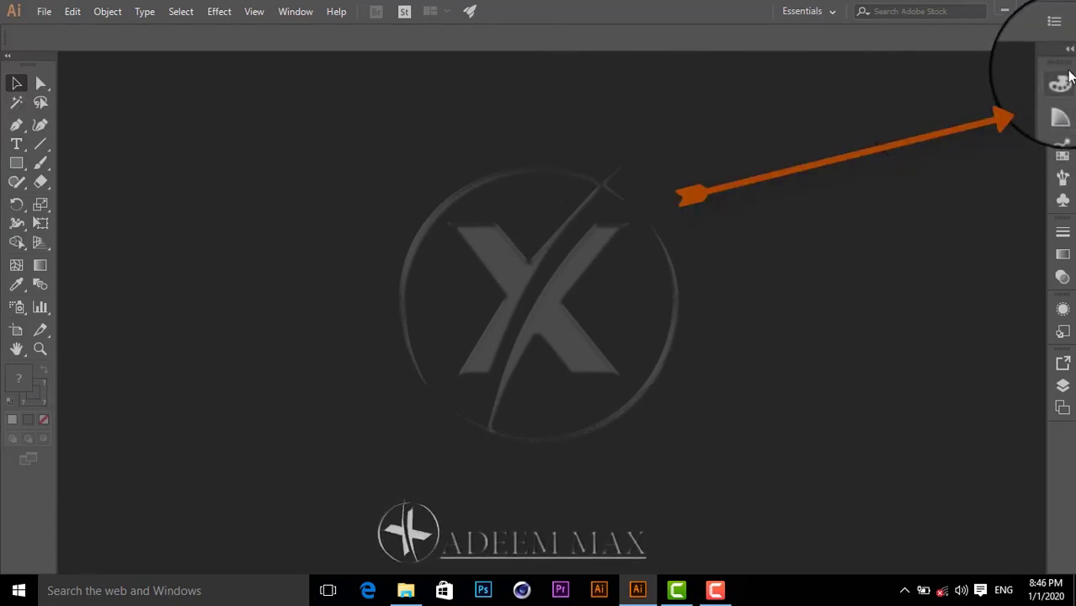
Regroup the right-dock panels into a new docked column and expand them to full size
left_click_drag(1069, 72, 844, 84)
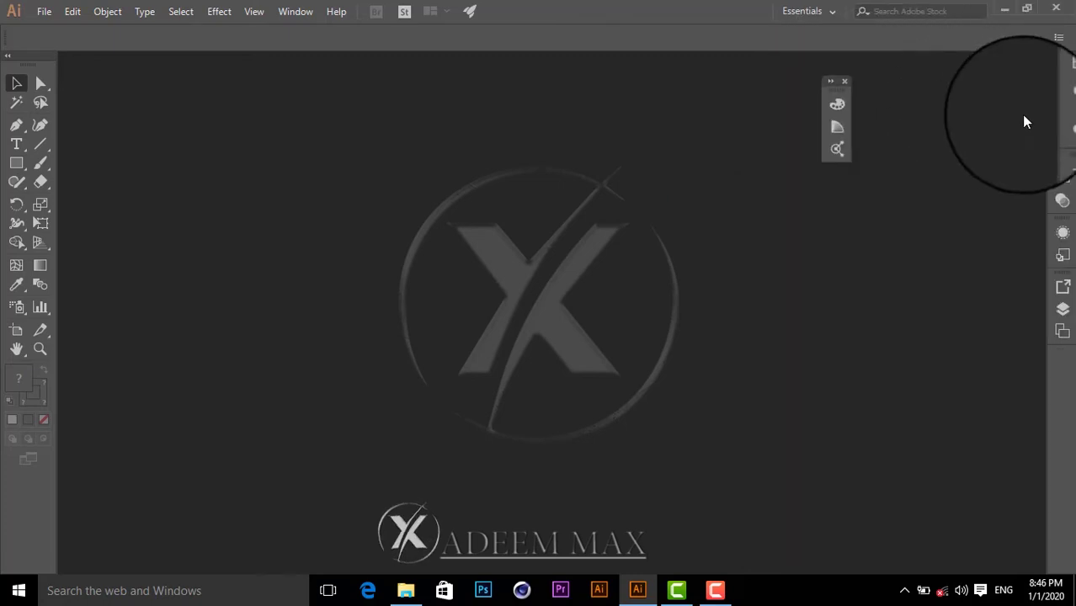
left_click_drag(1064, 81, 839, 187)
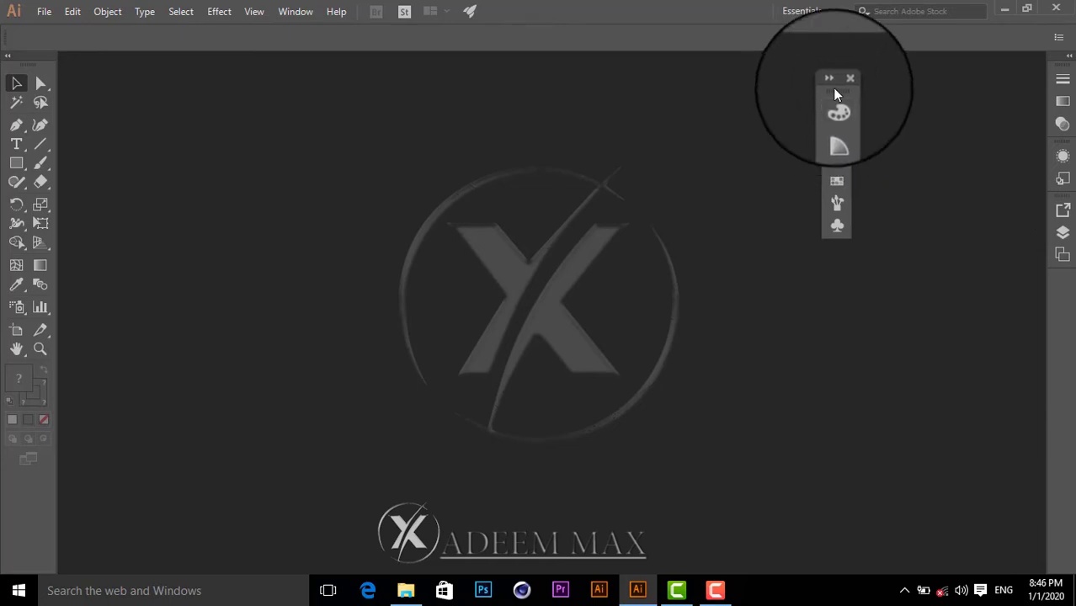
left_click_drag(837, 91, 829, 103)
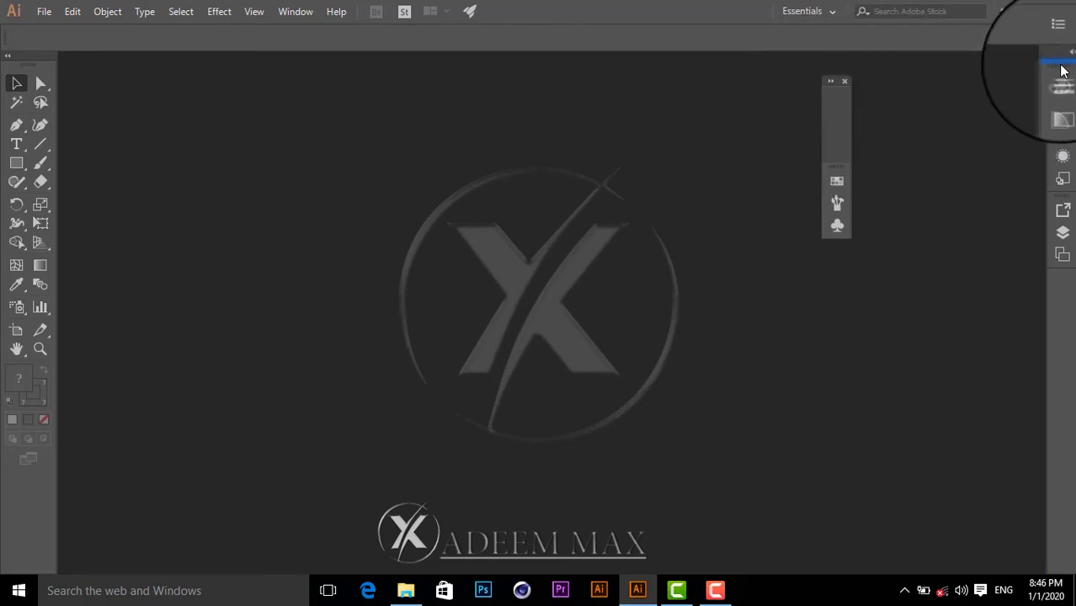
left_click_drag(829, 103, 1062, 67)
mouse_move(836, 81)
left_mouse_down()
mouse_move(1062, 85)
mouse_move(1033, 80)
left_mouse_up()
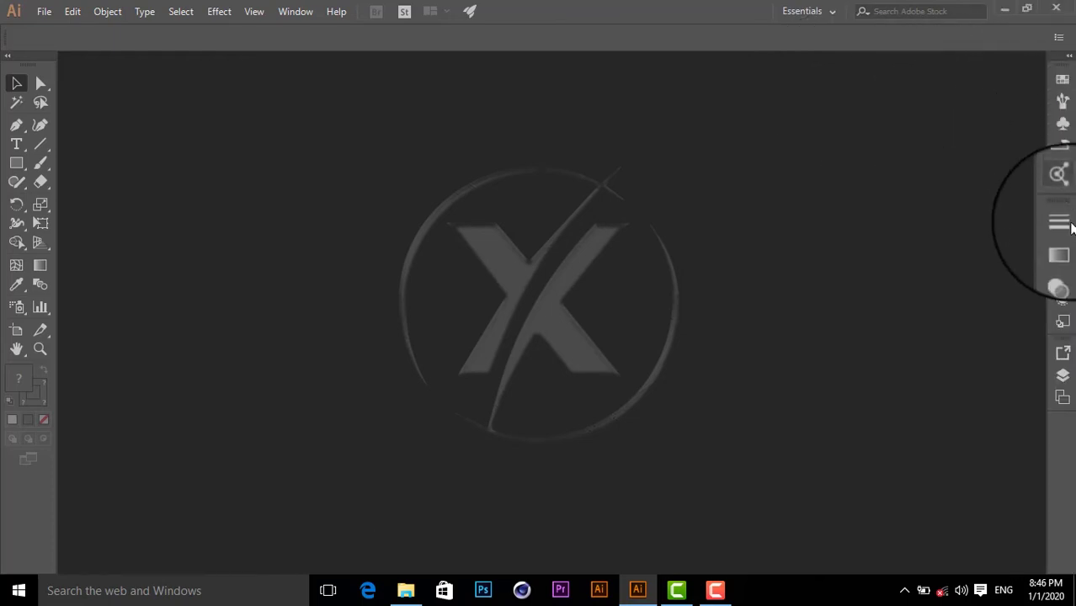
left_click(1067, 59)
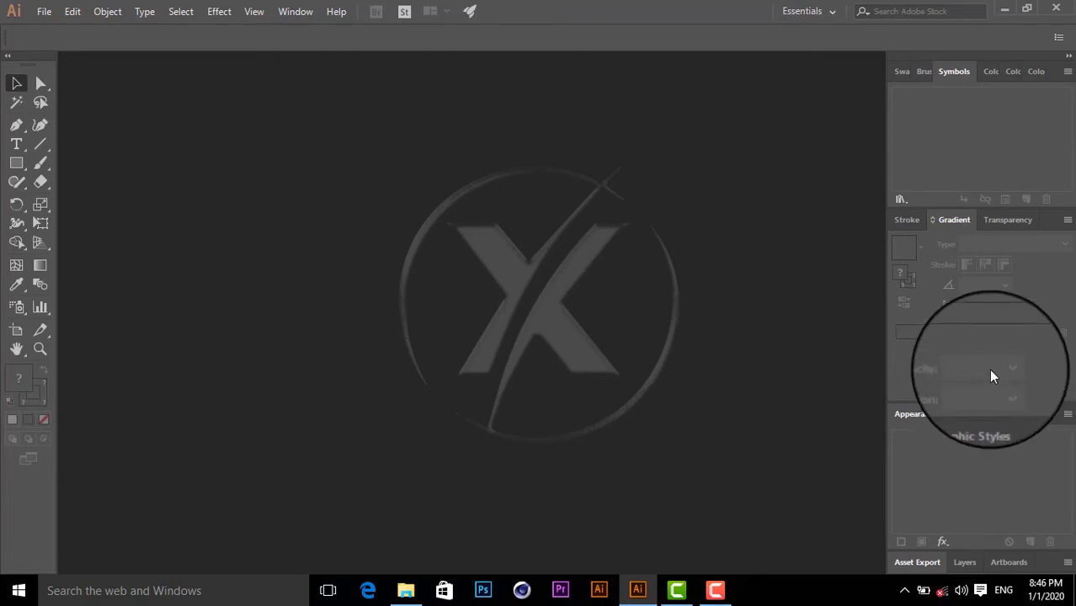
Collapse the panels to icons and toggle the Tools panel between one and two columns, ending on two
left_click(1068, 57)
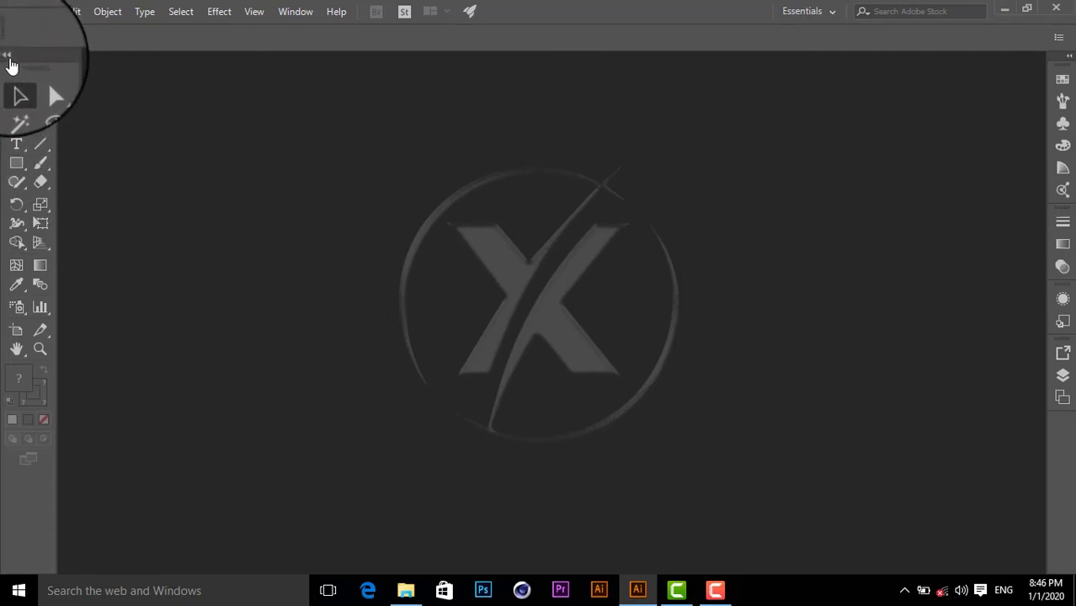
left_click(8, 56)
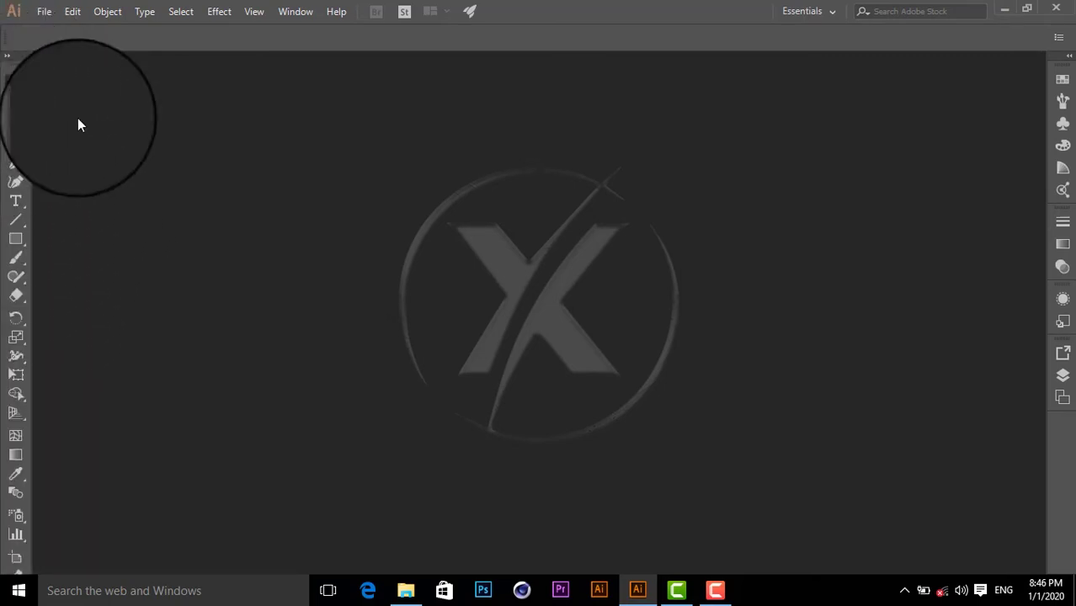
left_click(8, 57)
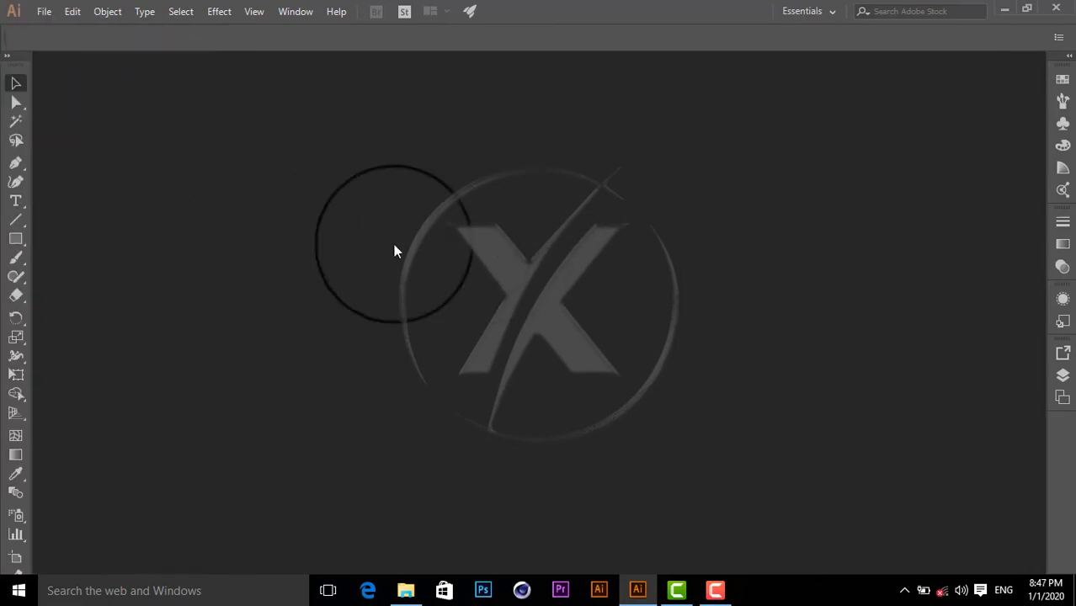
left_click(8, 58)
left_click(8, 57)
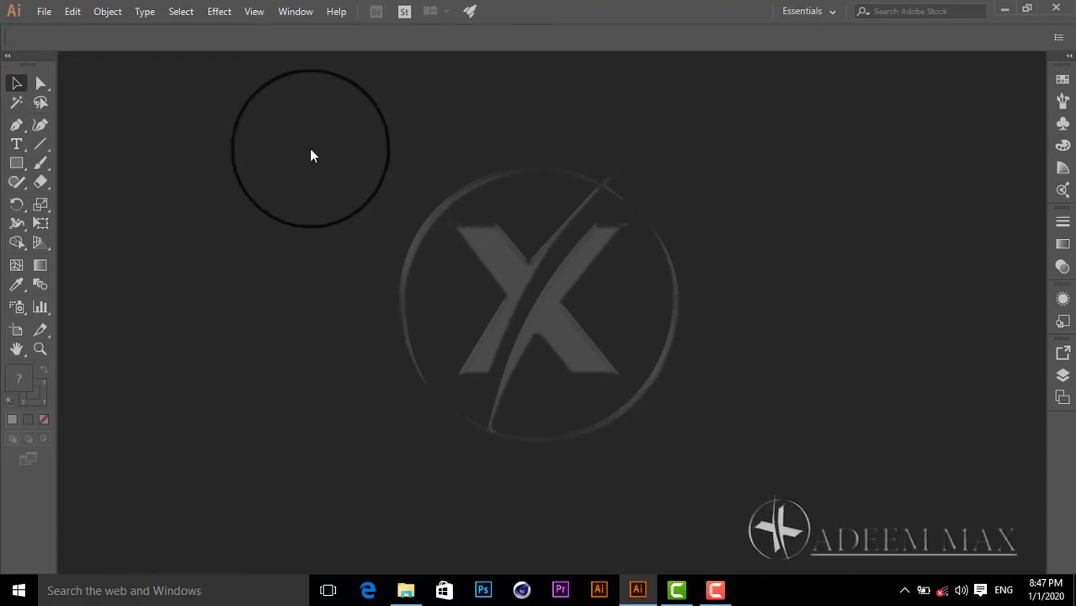
left_click(37, 12)
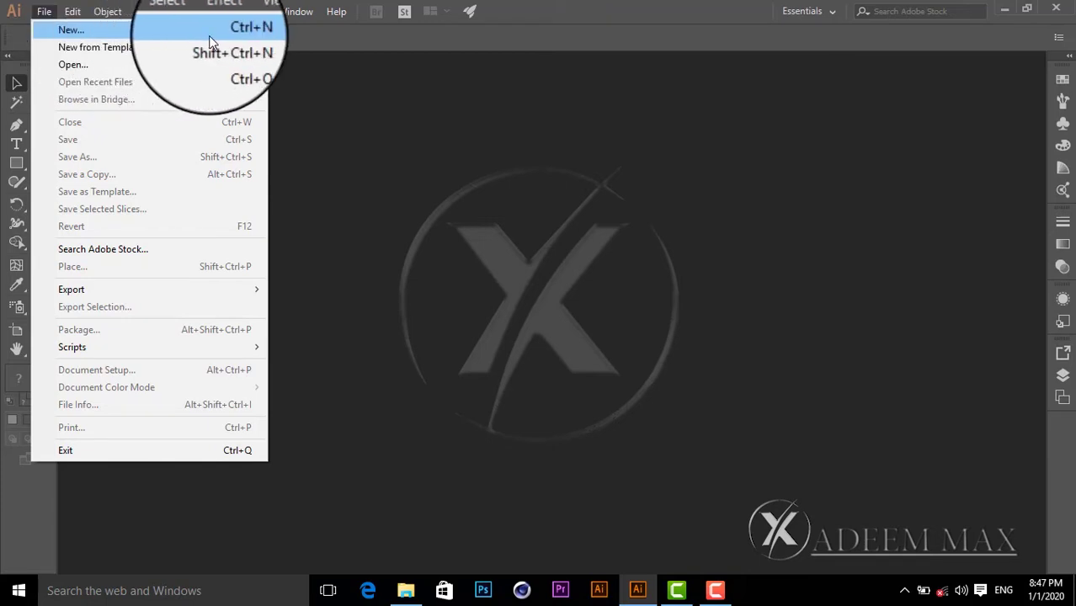
Start a new document and browse the Recent and Saved categories in the New Document dialog
left_click(79, 32)
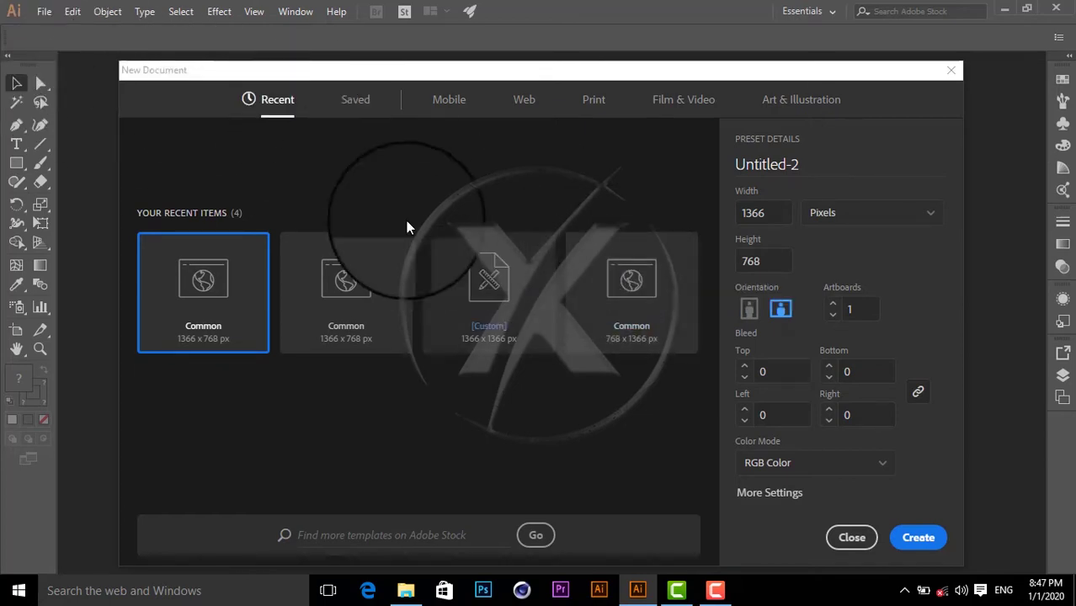
left_click_drag(557, 72, 567, 37)
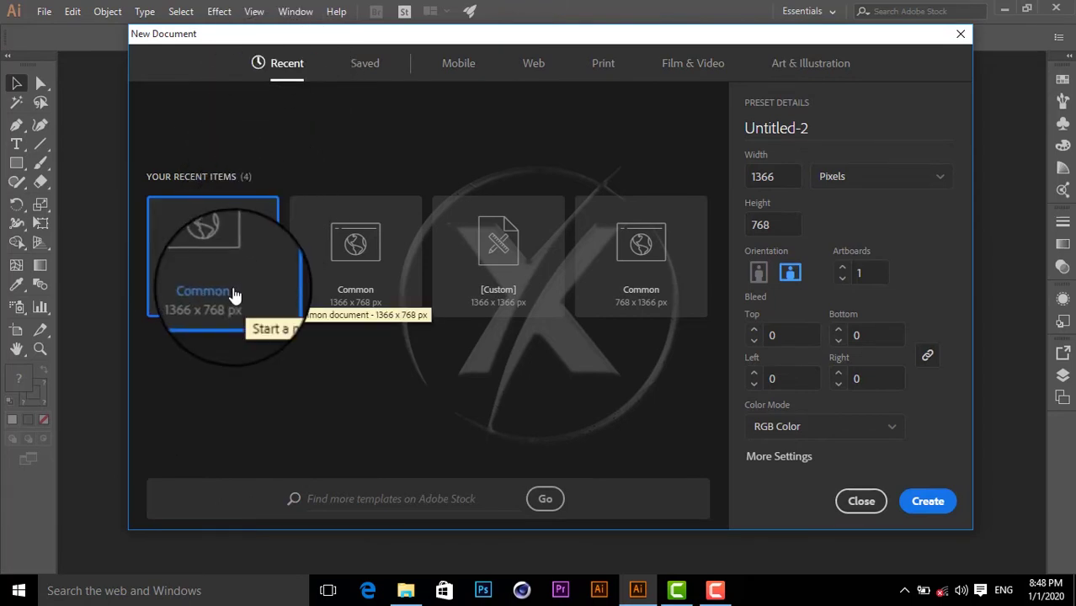
left_click(278, 75)
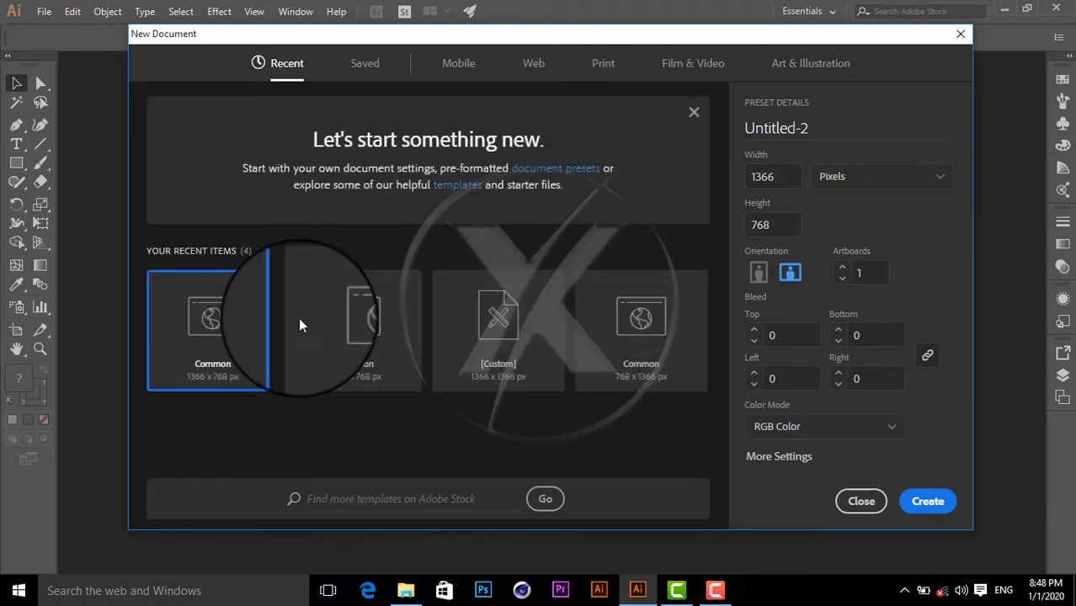
left_click(353, 75)
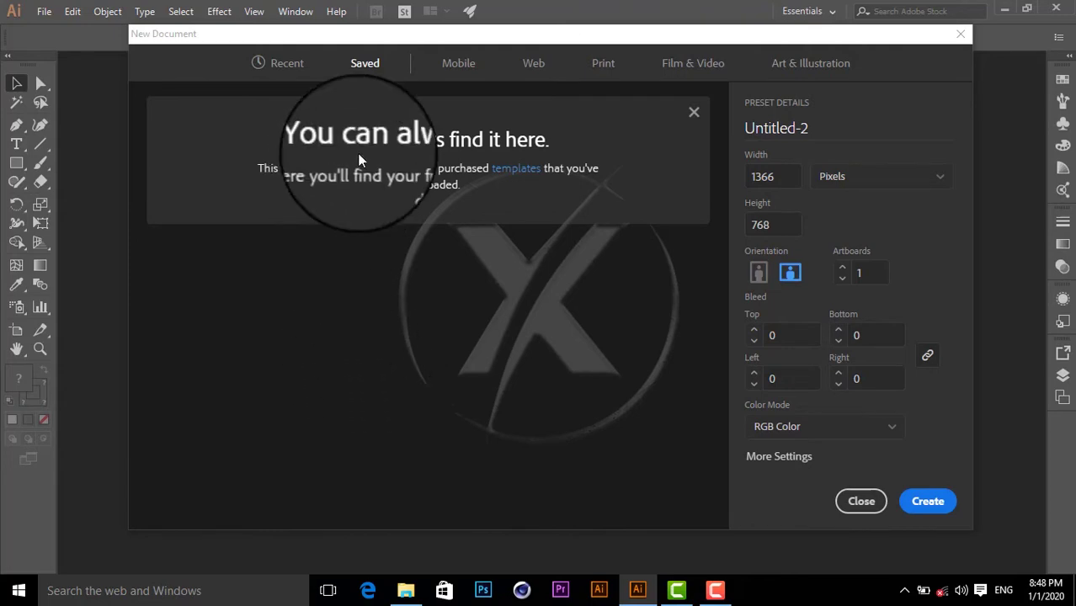
Browse the Mobile, Web, Print, Film & Video and Art & Illustration presets, then return to Recent
left_click(455, 75)
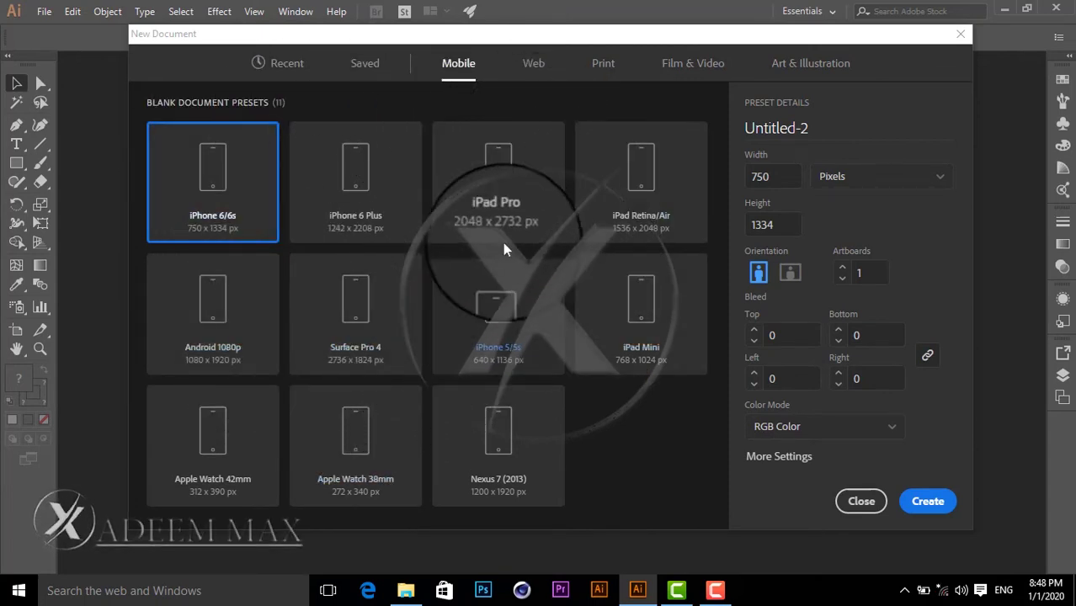
left_click(533, 74)
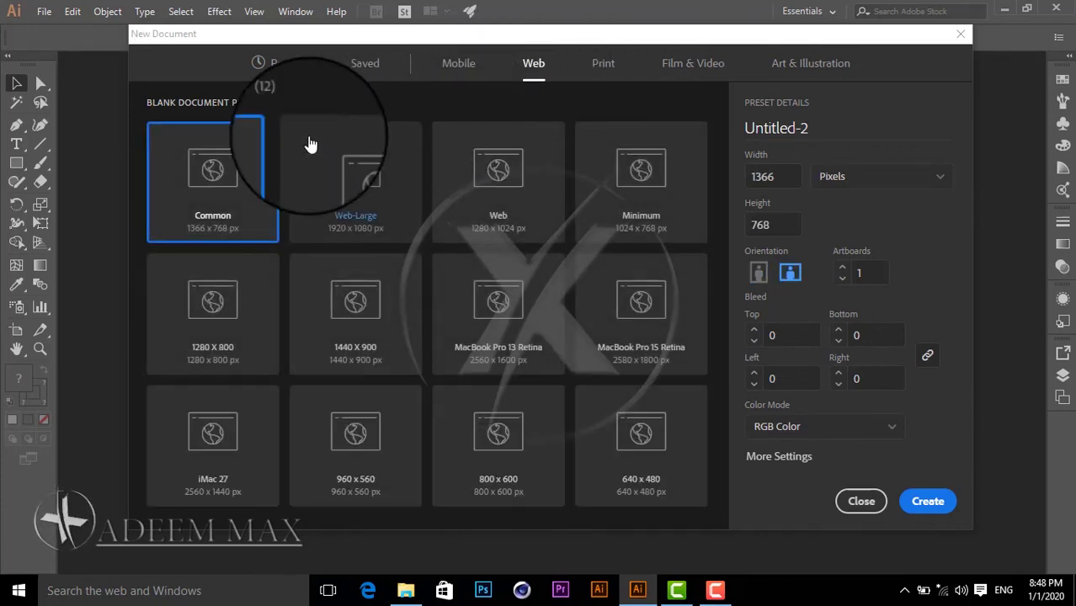
left_click(600, 66)
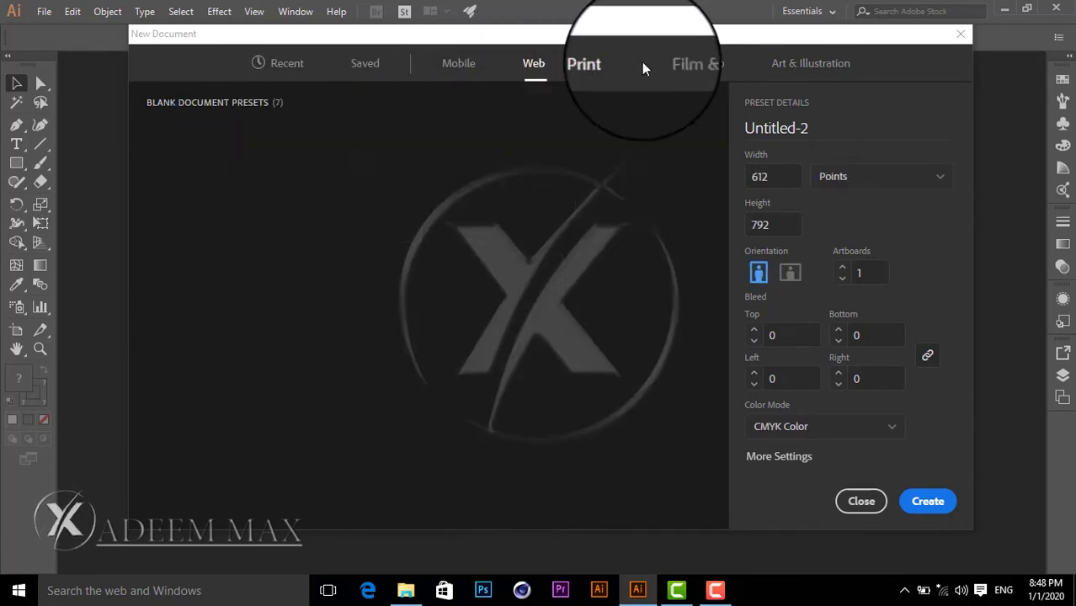
left_click(692, 68)
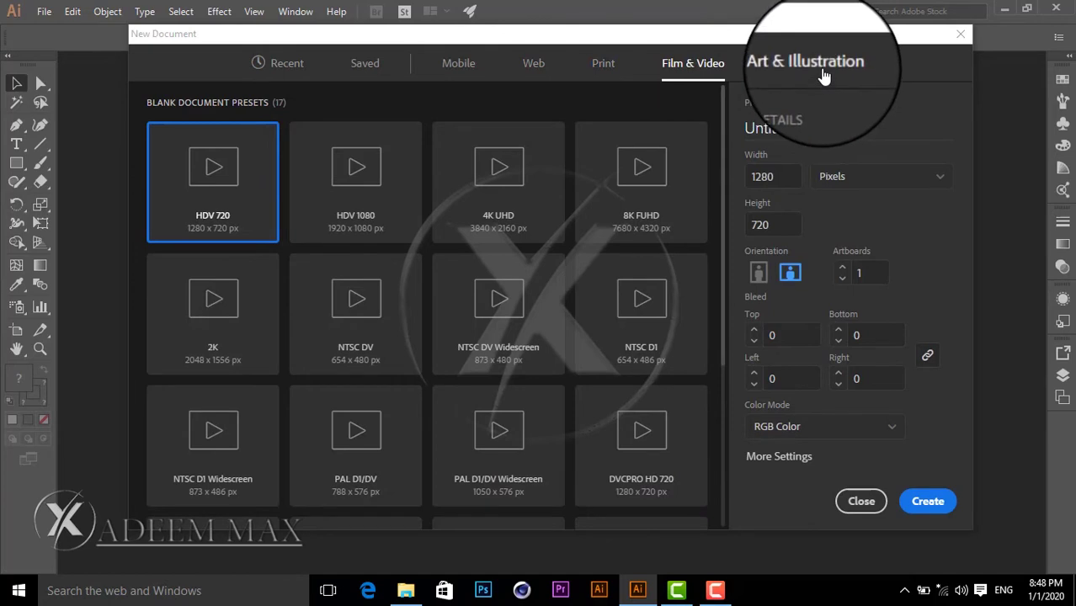
left_click(804, 74)
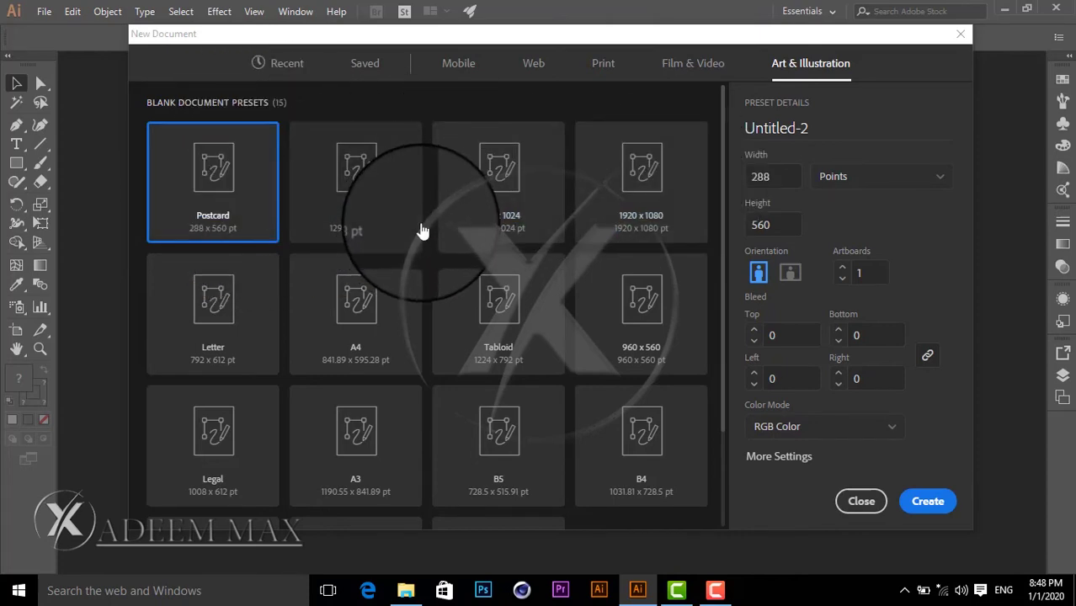
left_click(286, 63)
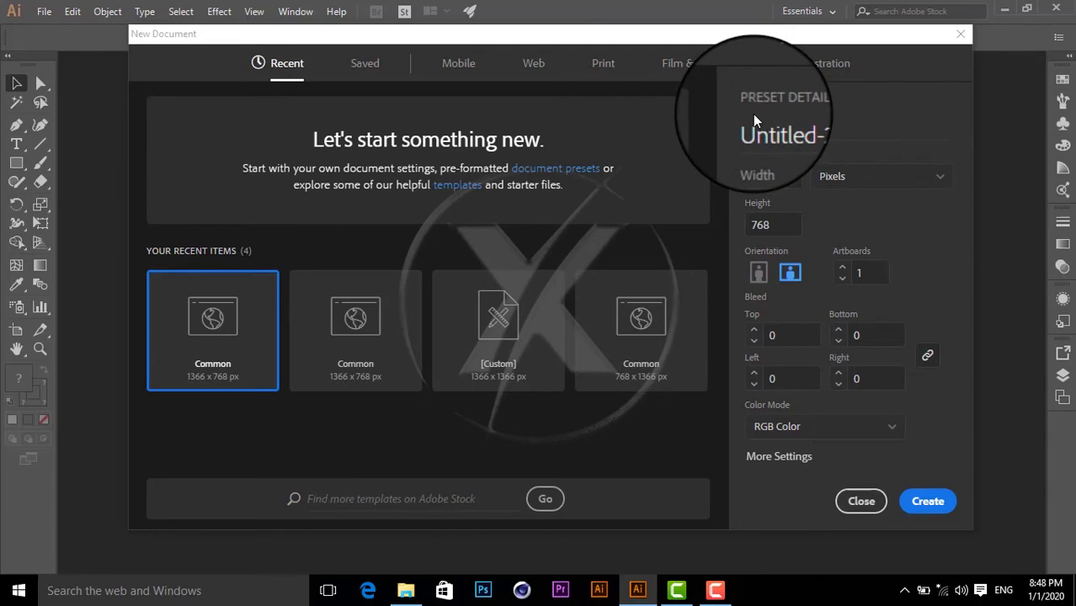
Name the new document LOGO and keep Pixels as its units
left_click(842, 128)
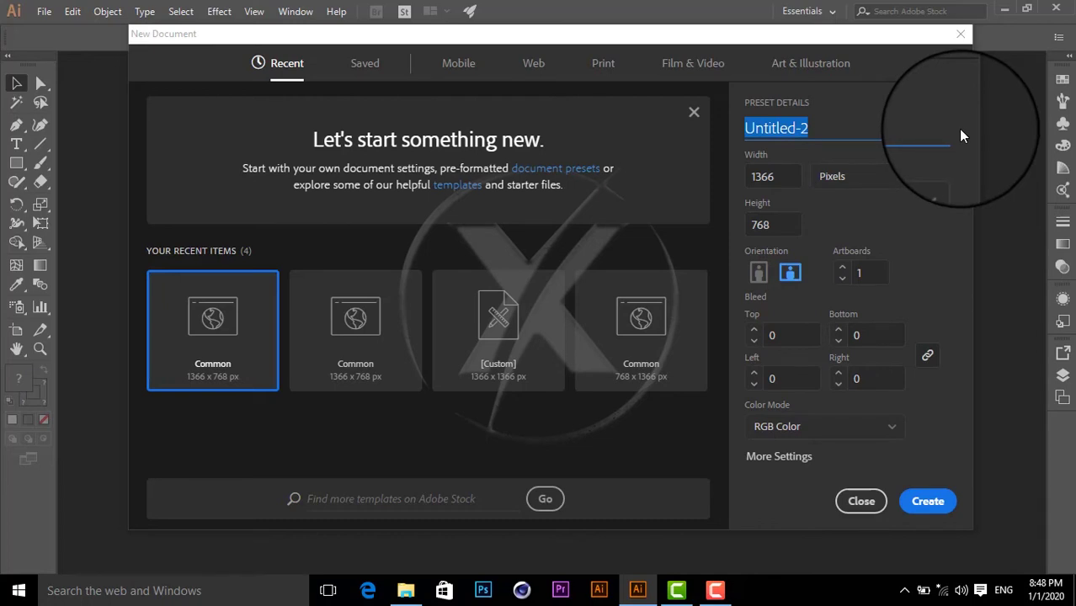
type("LOGO")
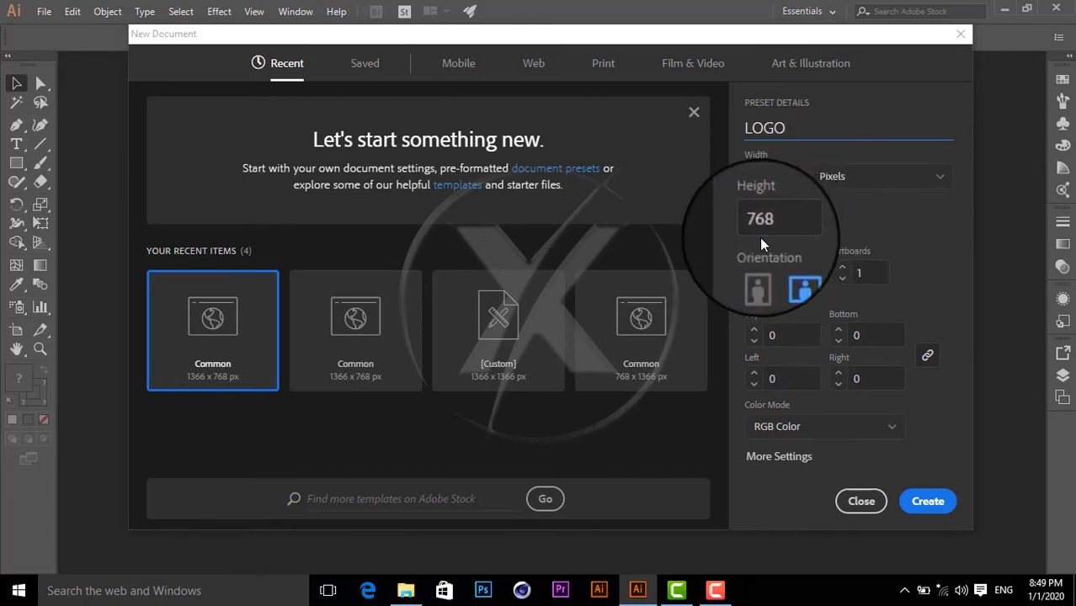
left_click(926, 188)
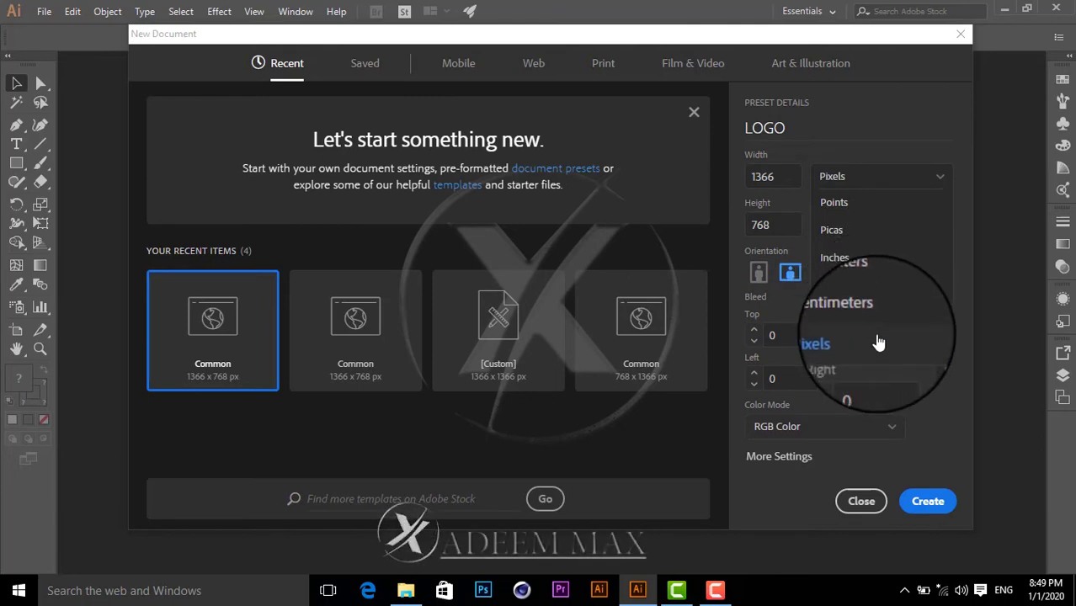
left_click(869, 183)
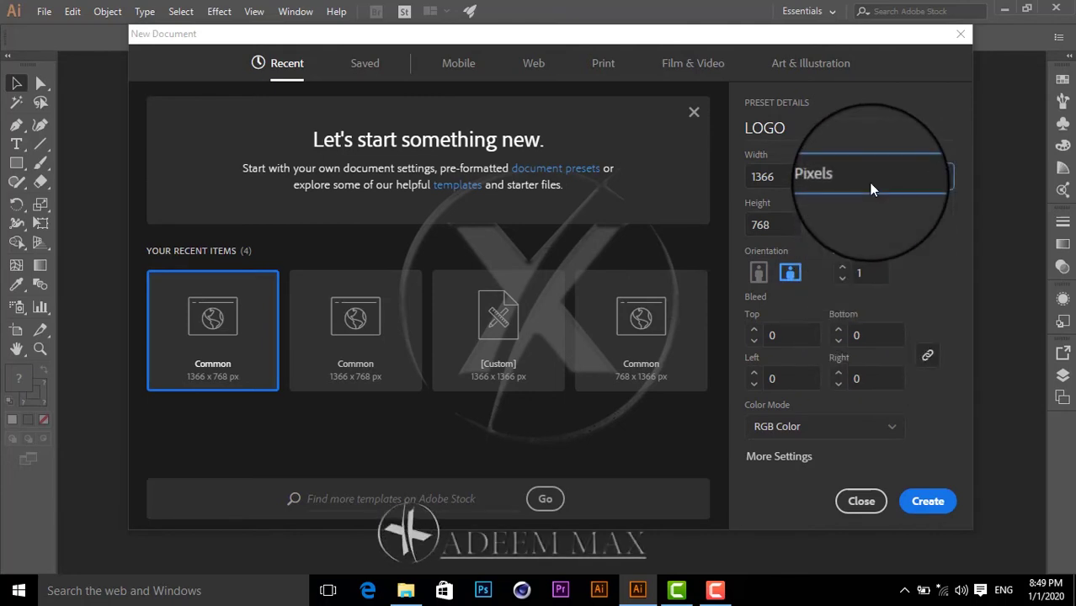
left_click(869, 186)
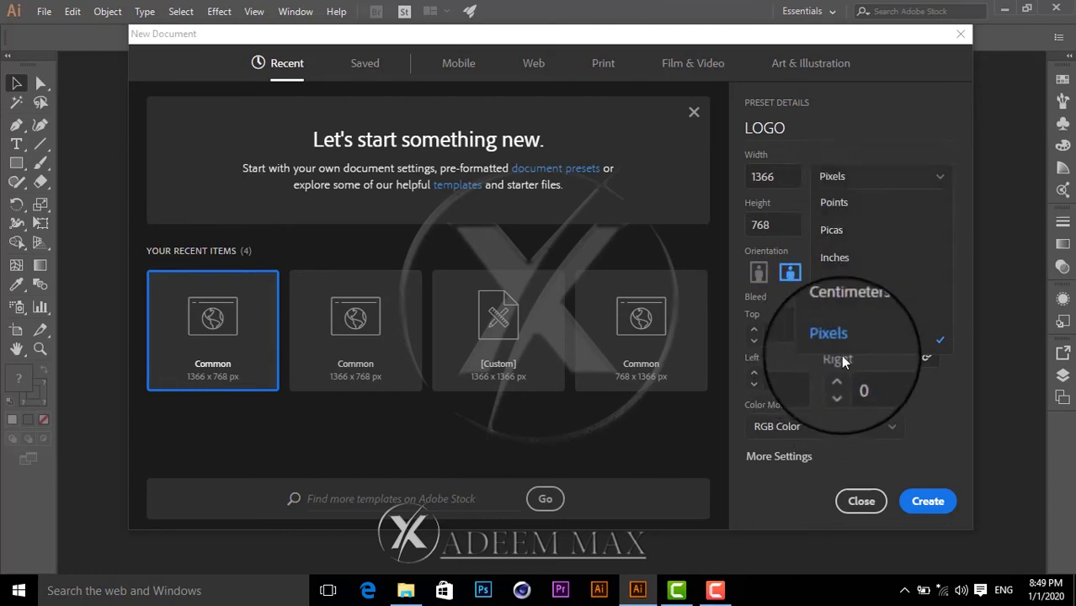
left_click(839, 339)
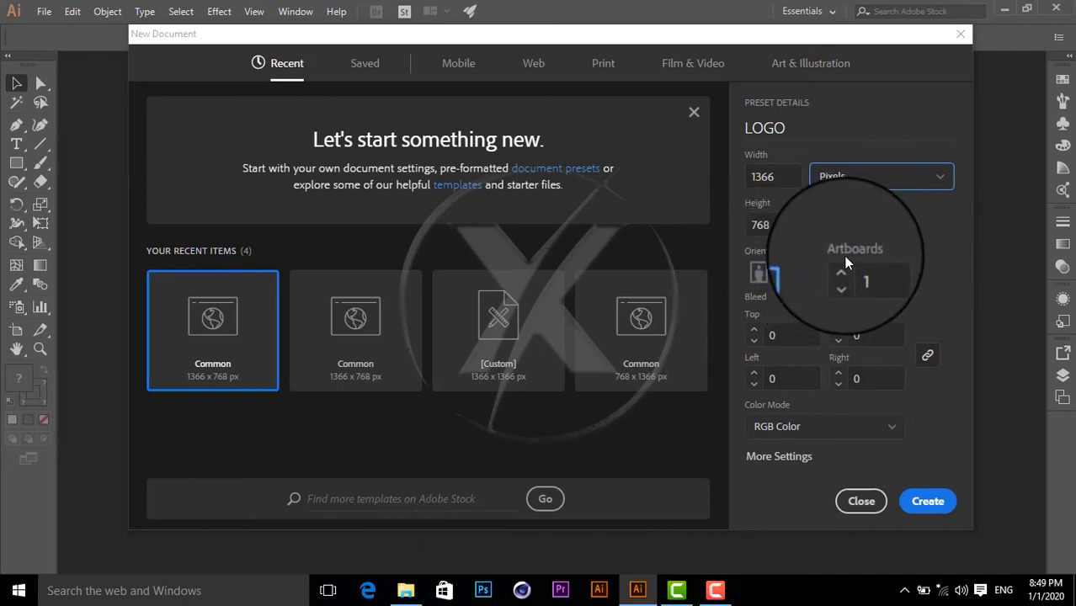
Create the blank LOGO document, then close it again
left_click(929, 509)
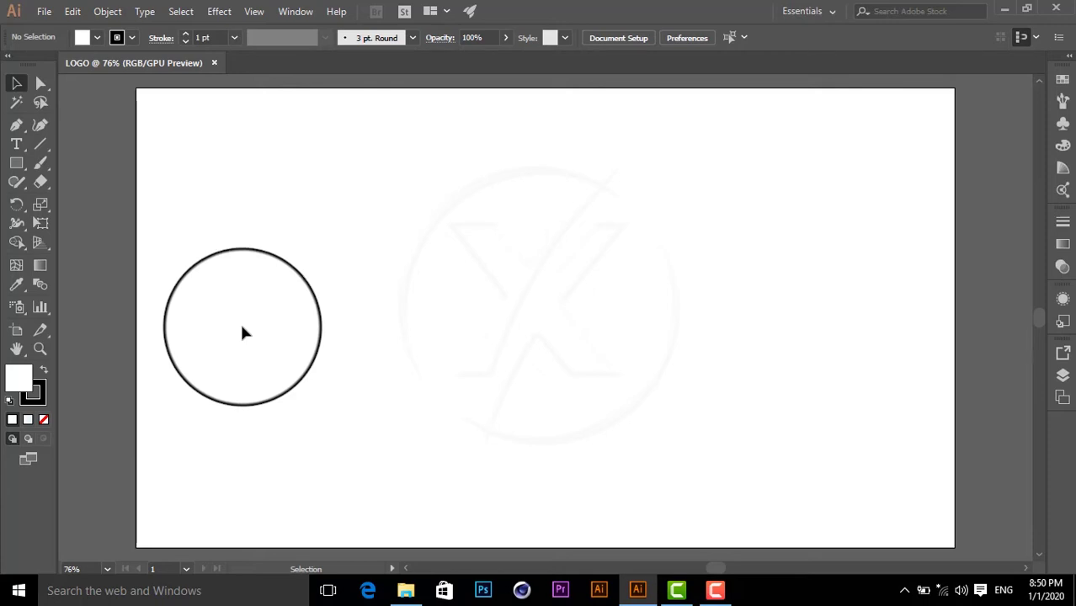
left_click(213, 63)
left_click(57, 12)
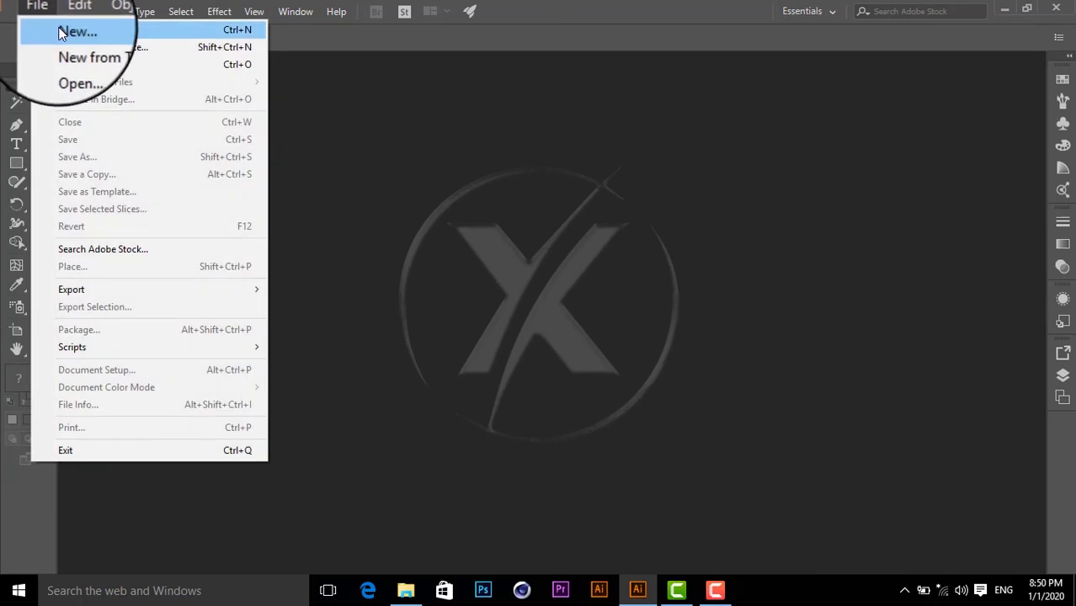
Start another new document, Untitled-3, at 1366 × 768 pixels
left_click(63, 29)
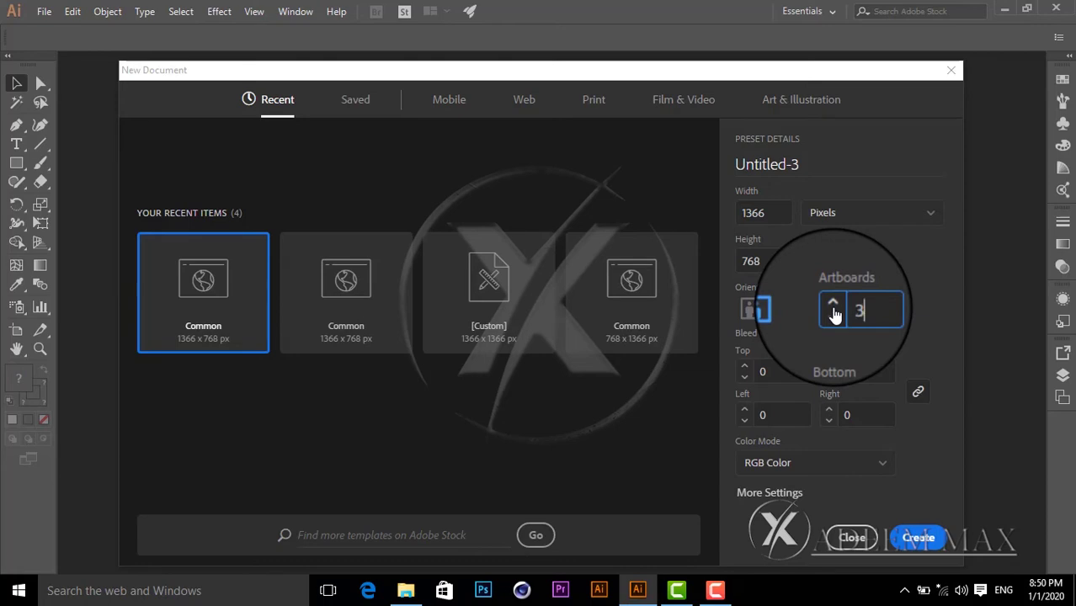
Create Untitled-3 with four 1366 × 768 px artboards
left_click(932, 543)
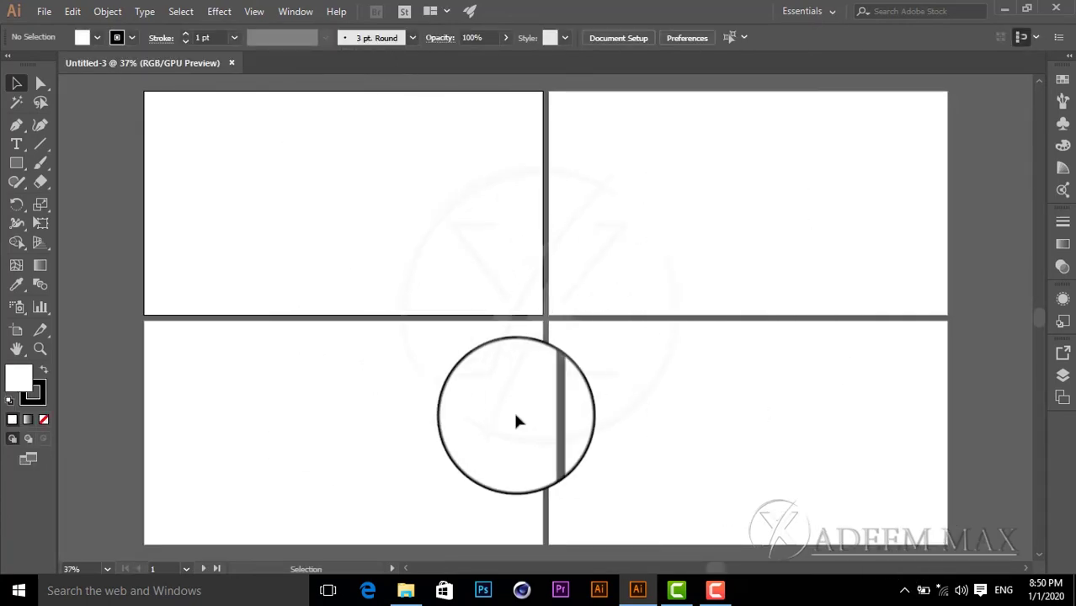
Activate artboards 2 and 3, then close Untitled-3
left_click(631, 206)
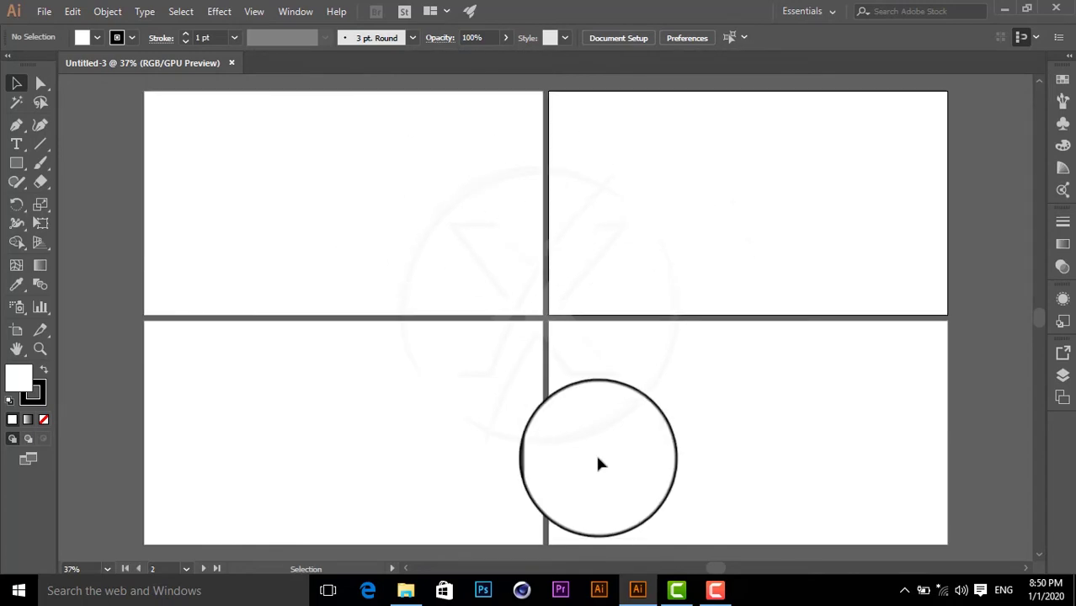
left_click(516, 421)
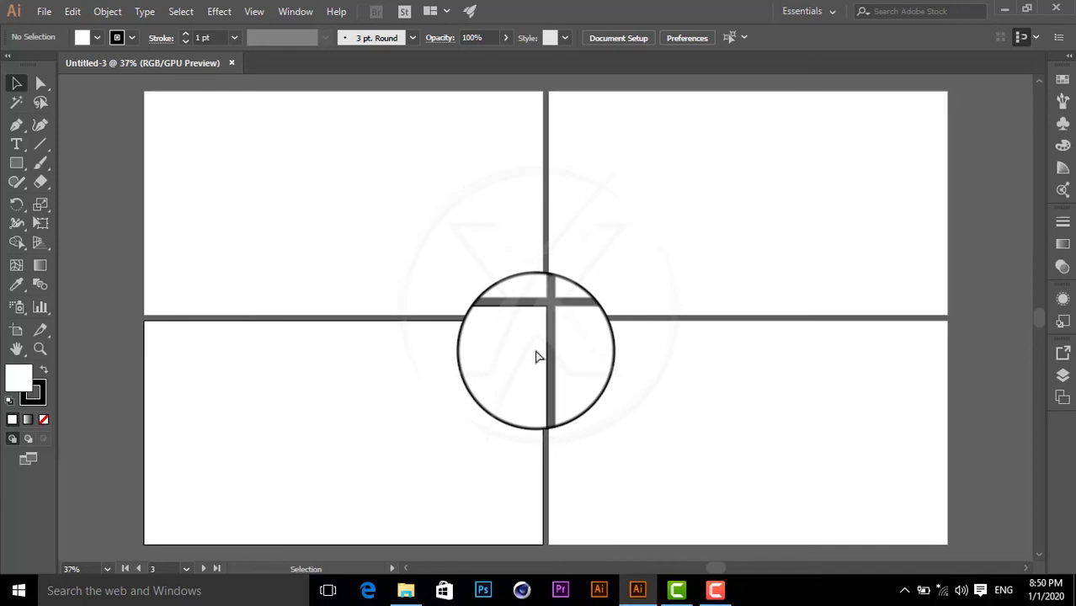
left_click(232, 63)
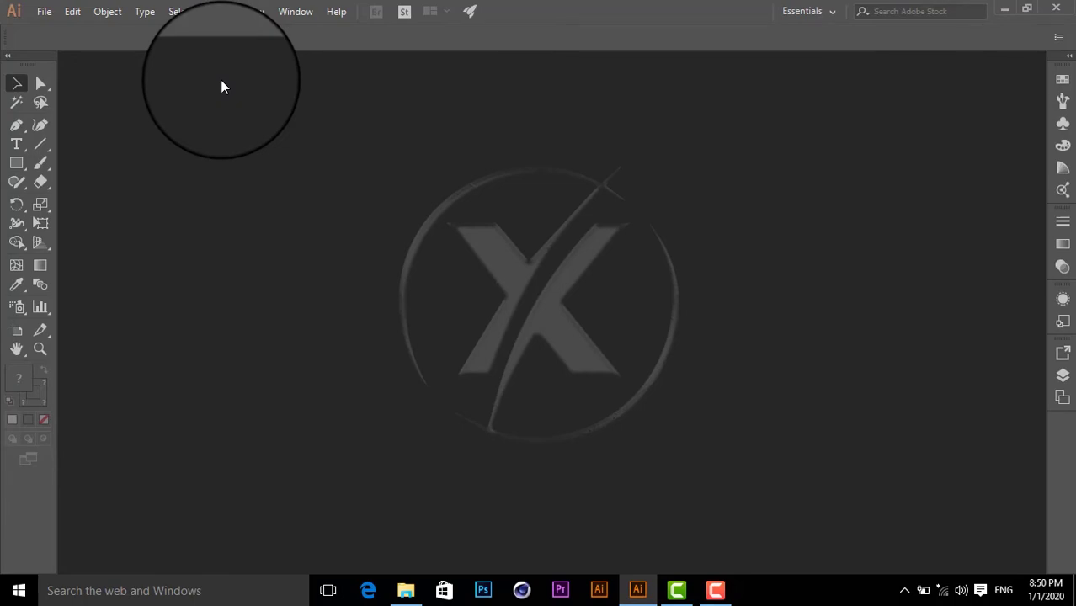
Create Untitled-4 with a single 1366 × 768 px artboard using Ctrl+N
key("ctrl+n")
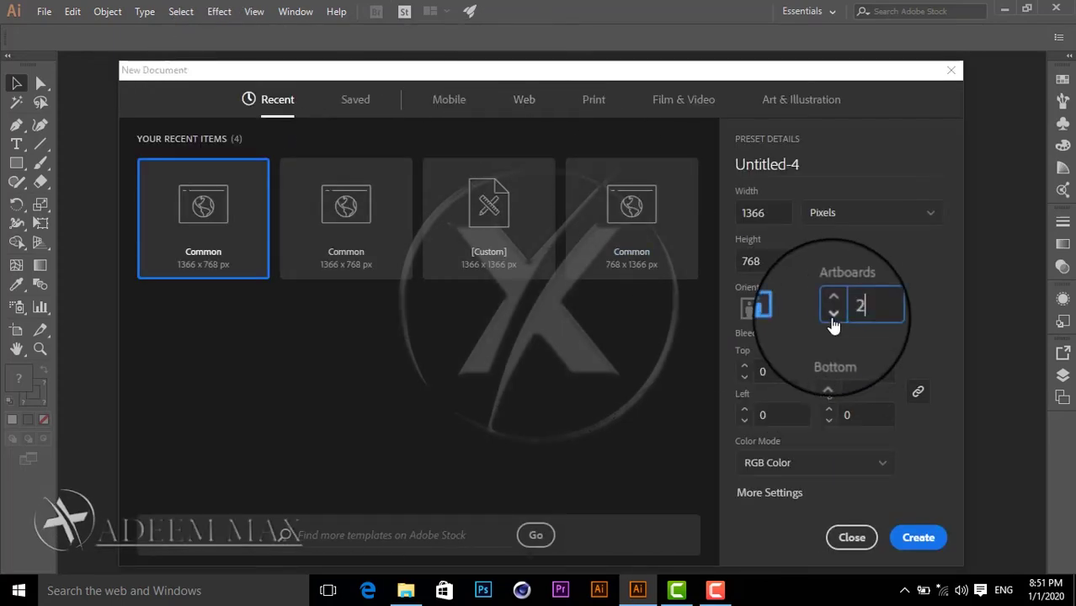
left_click(917, 535)
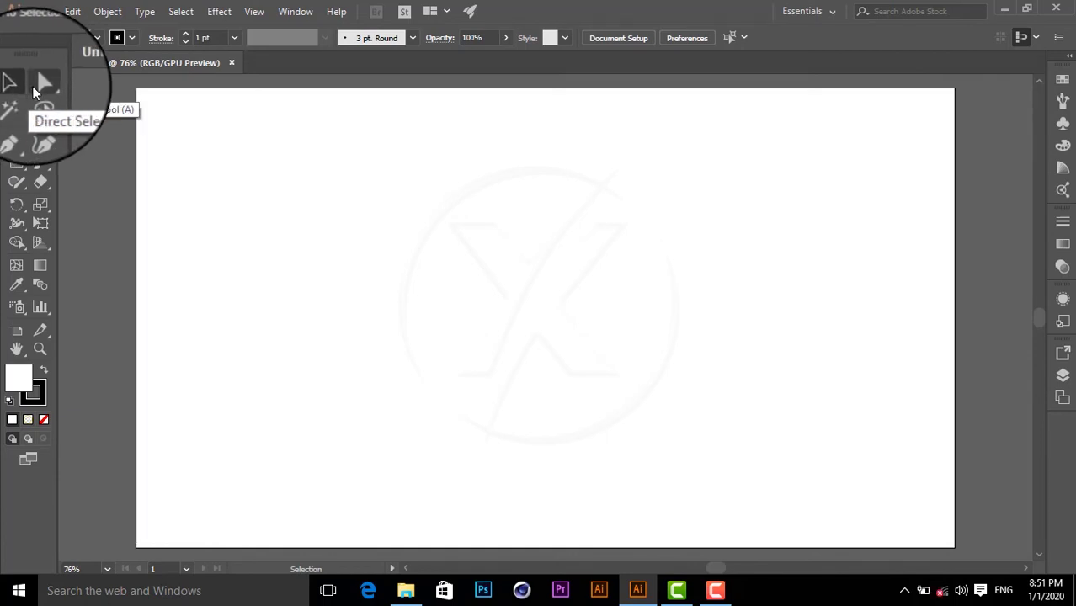
left_click(37, 88)
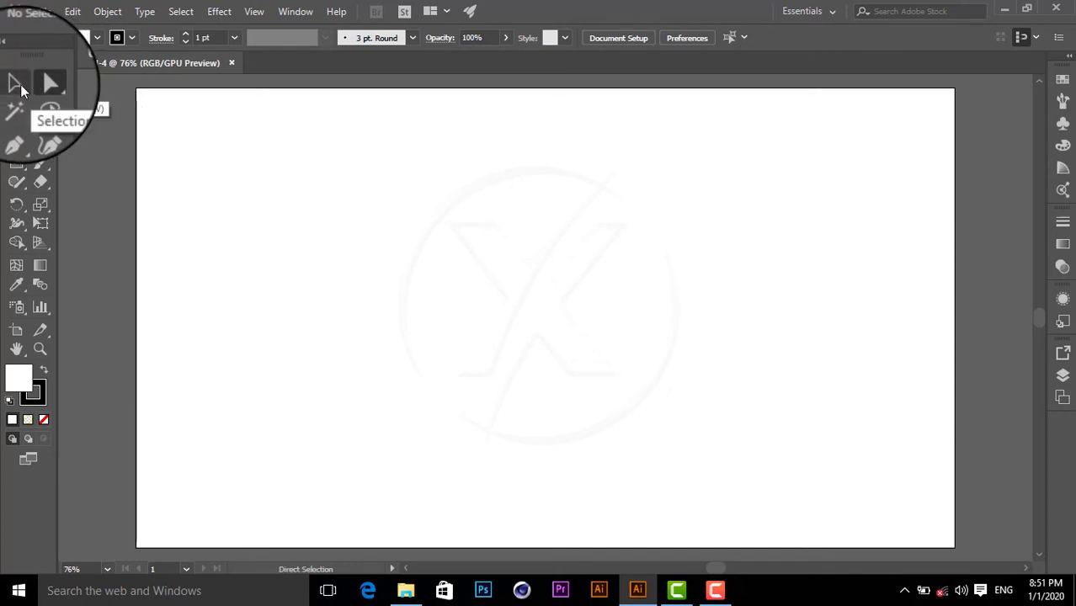
left_click(33, 91)
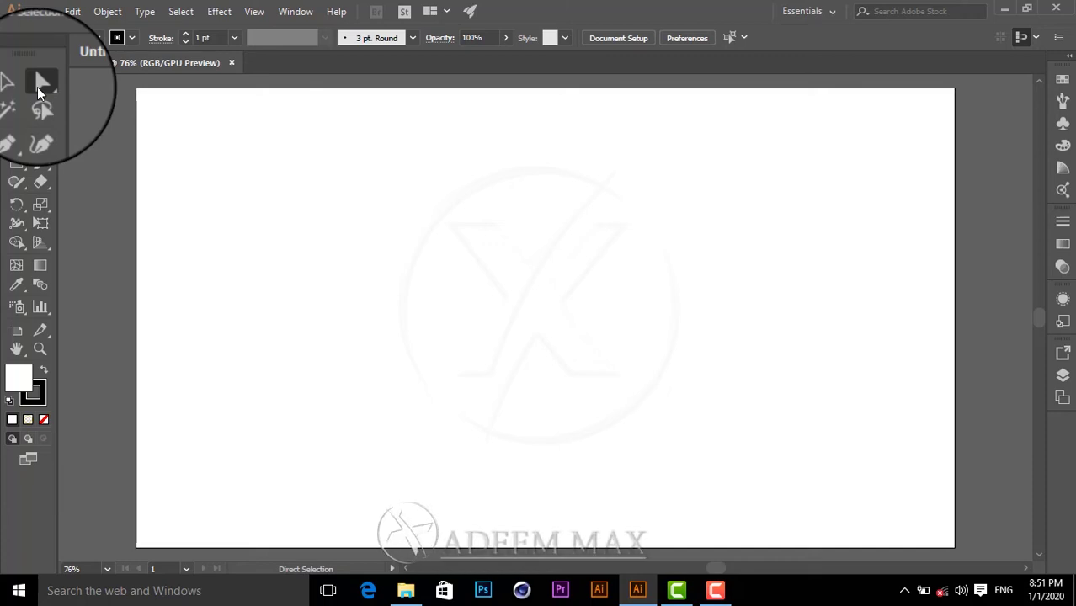
left_click(17, 86)
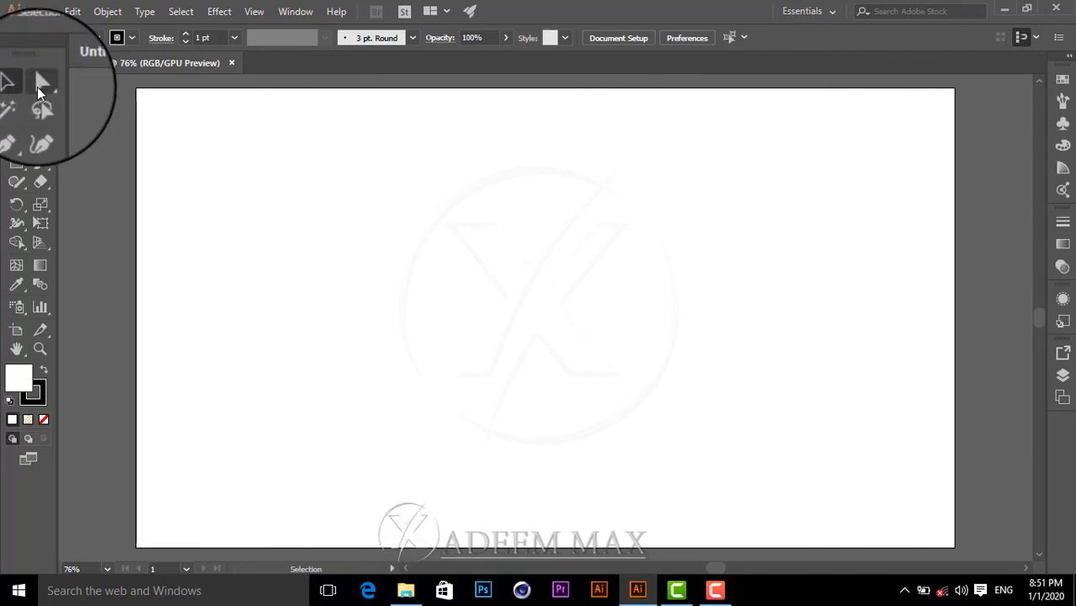
left_click(39, 91)
left_click(17, 89)
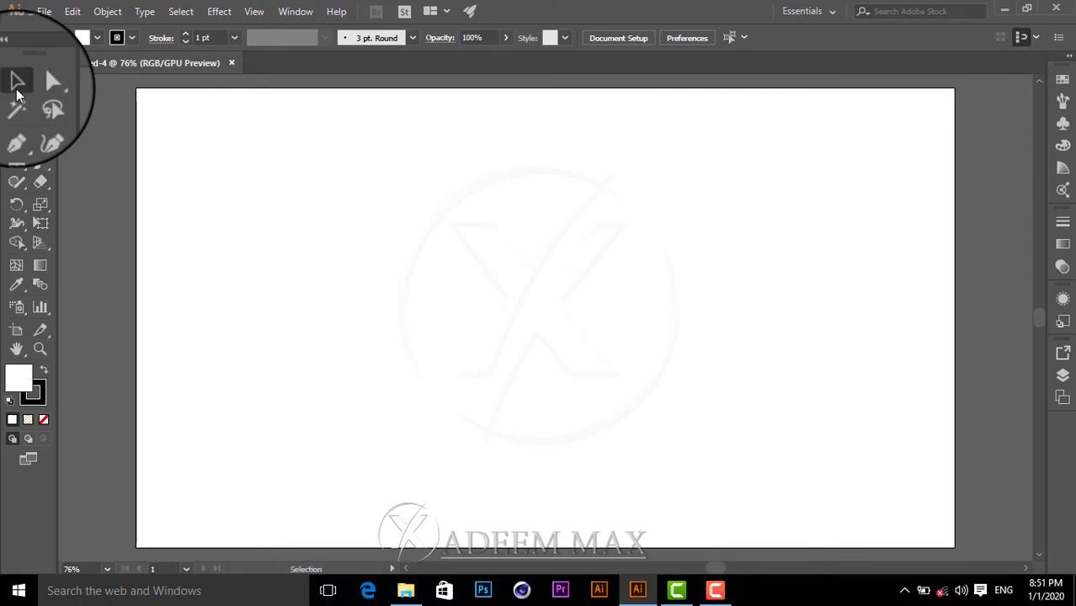
left_click(52, 82)
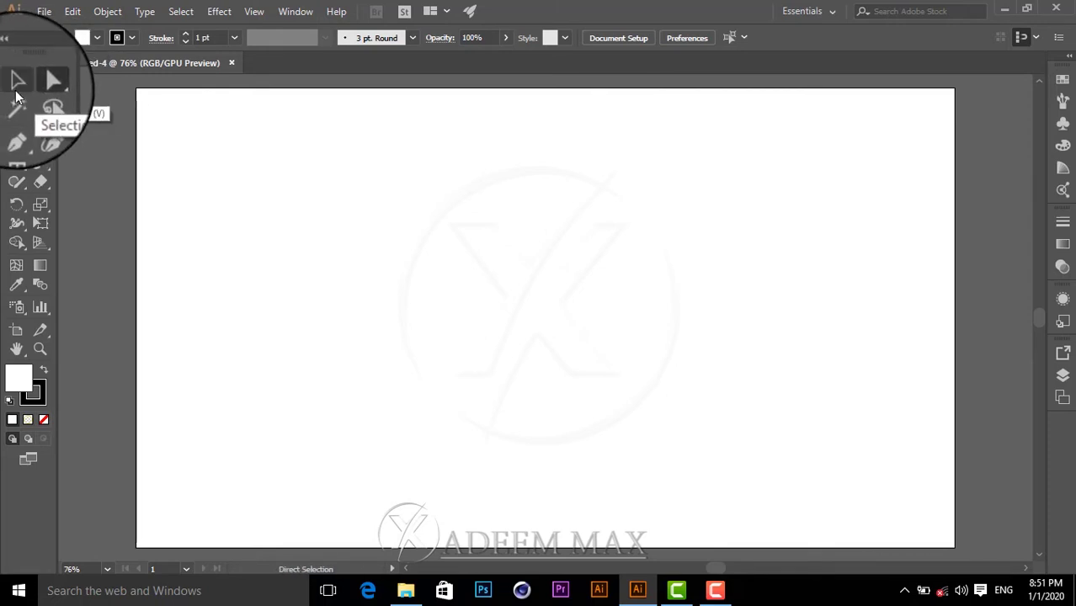
left_click(17, 90)
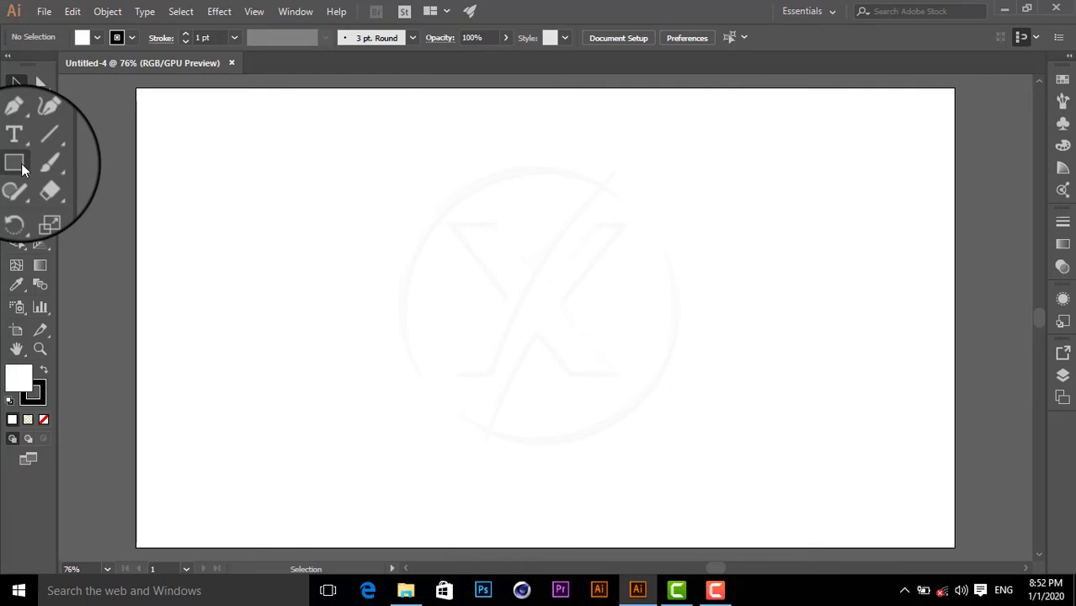
Draw a small square near the artboard's top-left with the Rectangle Tool
left_click(23, 170)
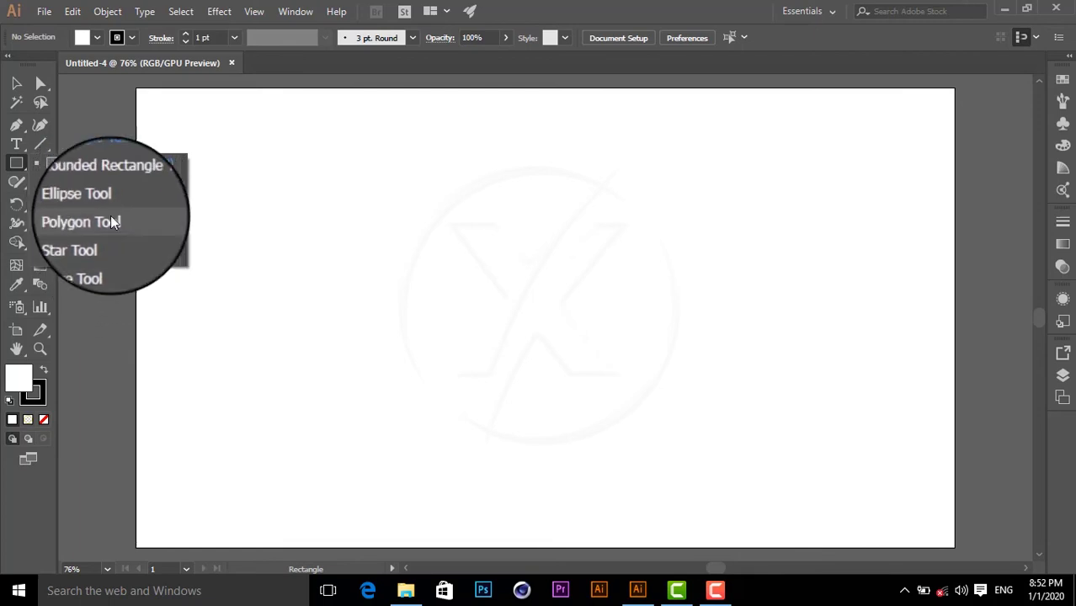
left_click(18, 165)
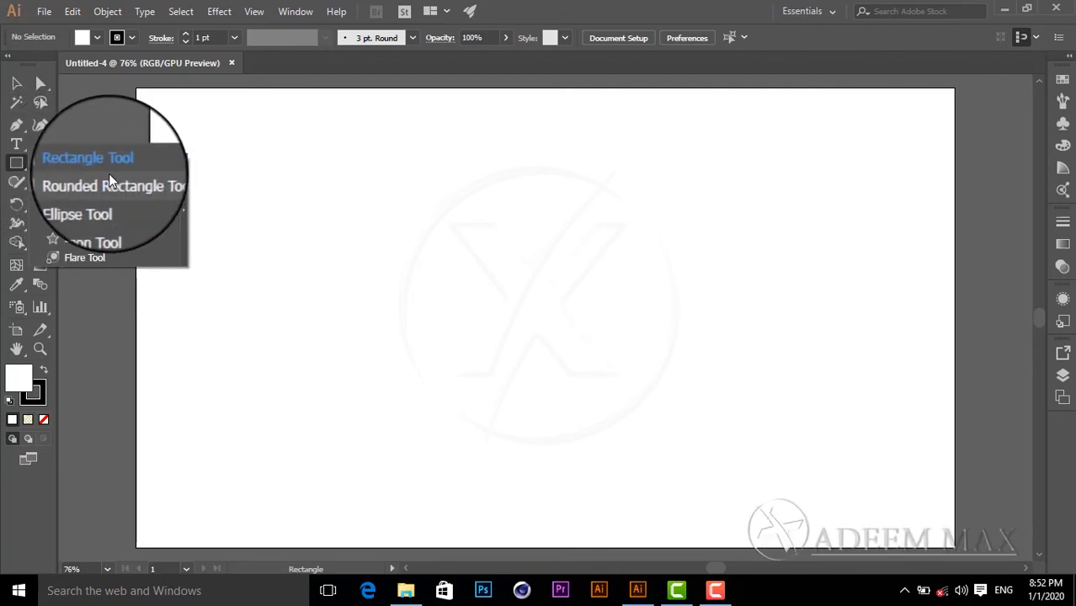
left_click(63, 165)
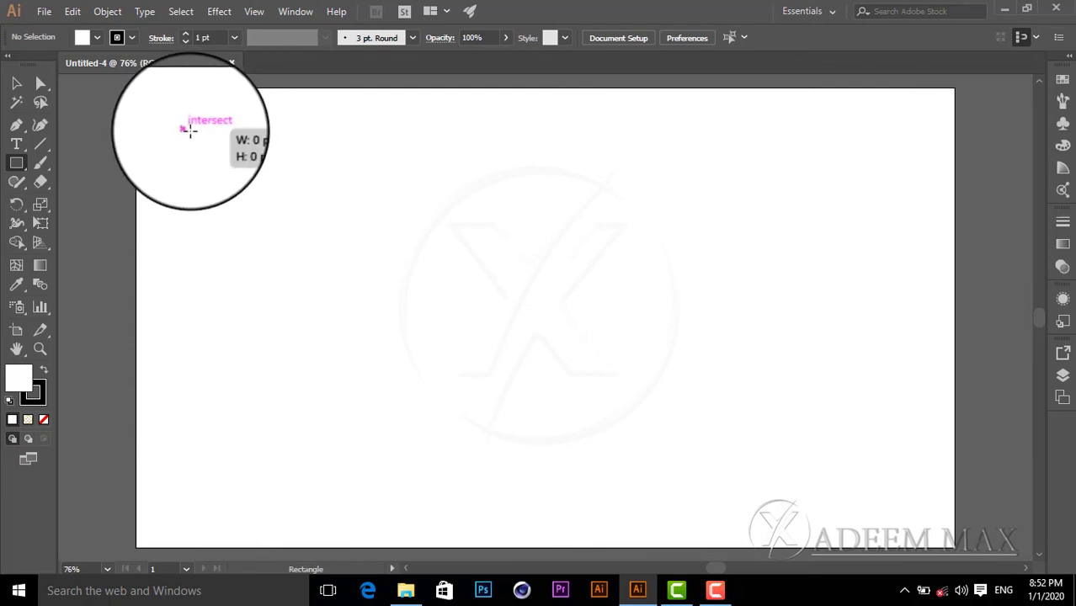
left_click_drag(190, 130, 244, 170)
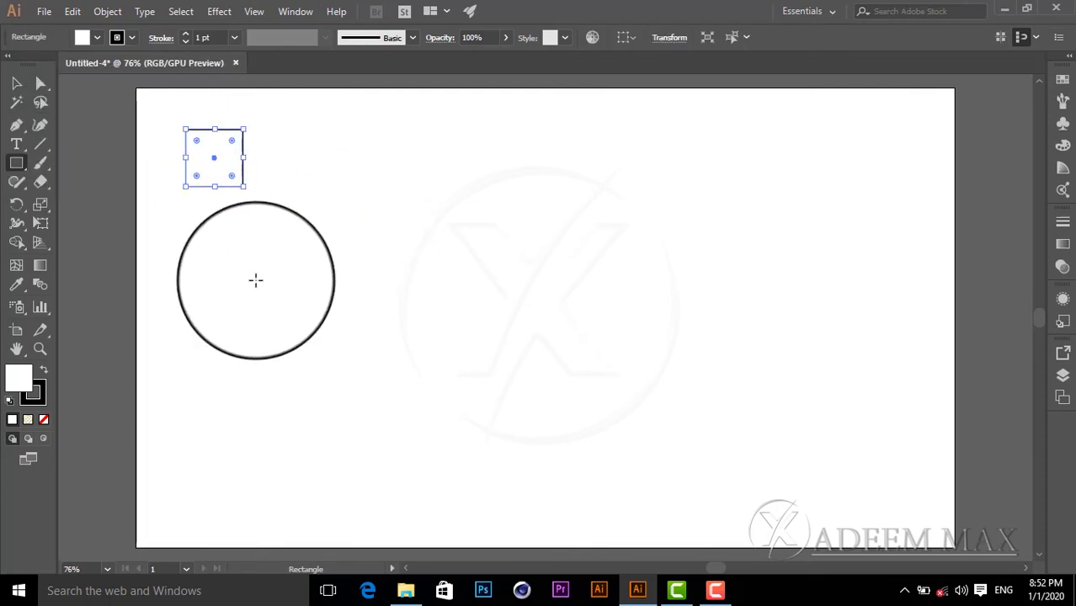
Return to the Selection tool and deselect the square
left_click(256, 280)
left_click(574, 320)
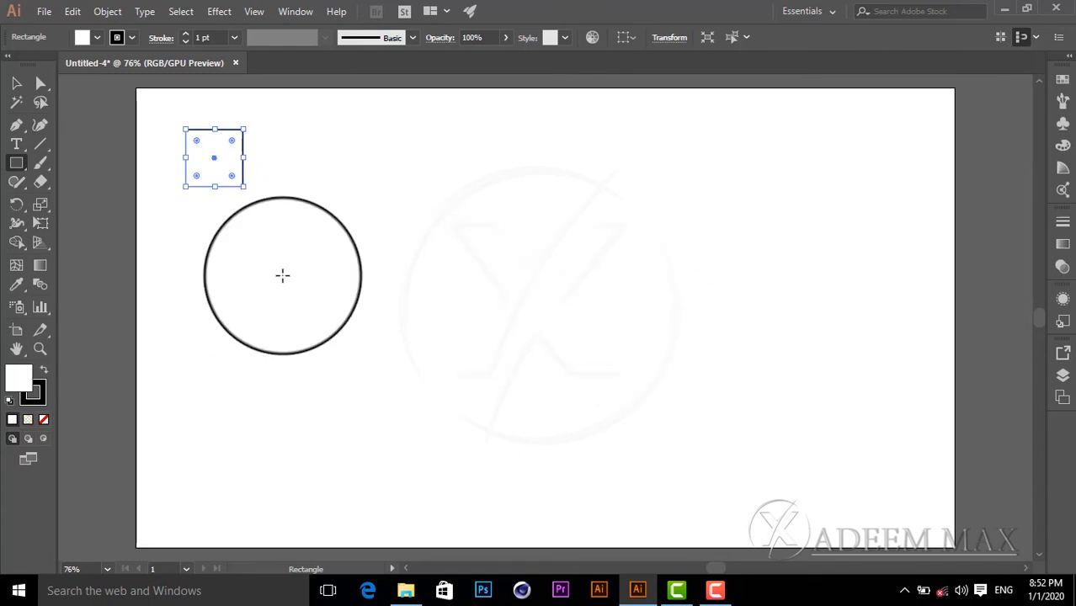
right_click(276, 271)
left_click(17, 84)
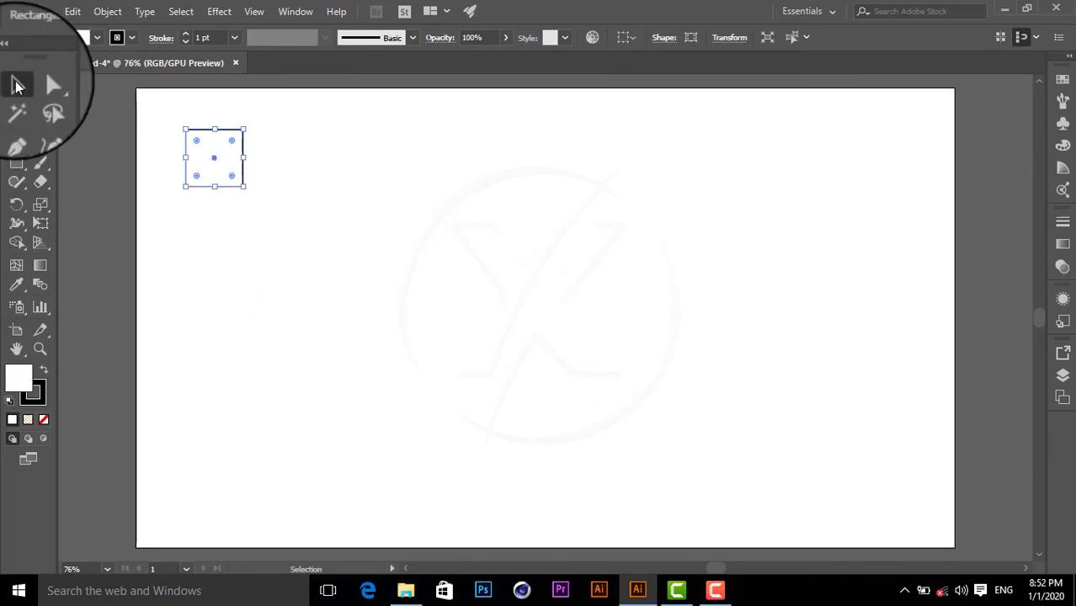
left_click(299, 310)
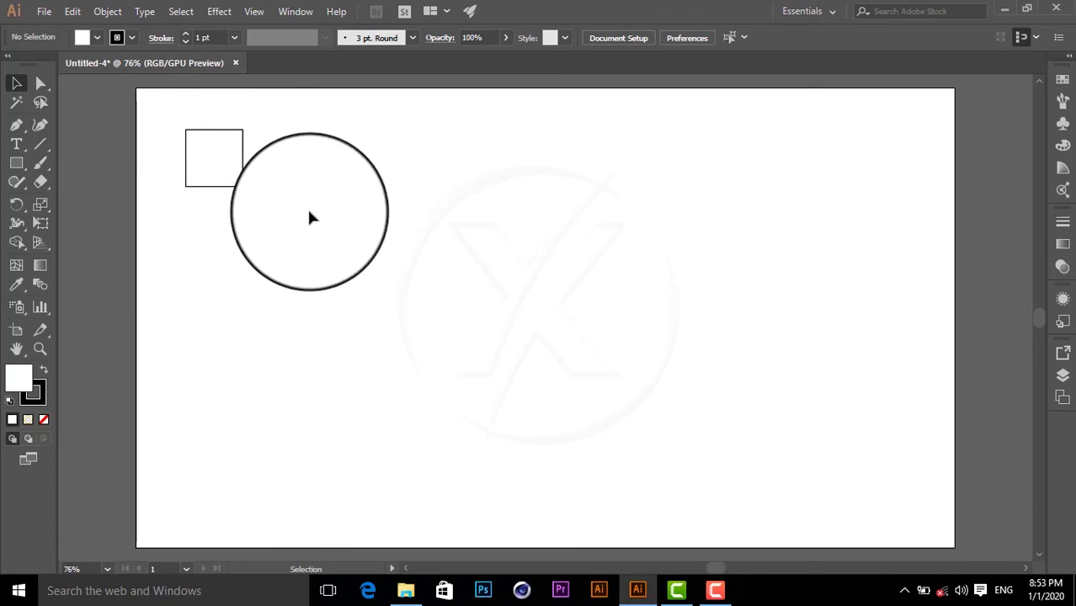
Select the small square at the artboard's top-left with the Selection tool
left_click(216, 170)
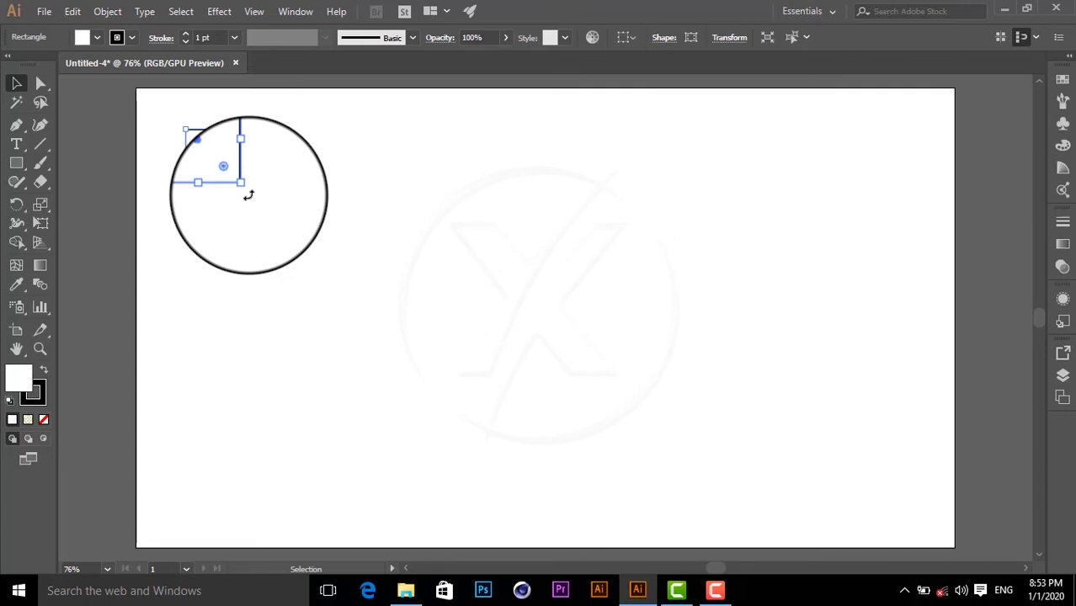
Try rotating the square 45° into a diamond, undoing each trial rotation
left_click_drag(249, 192, 266, 159)
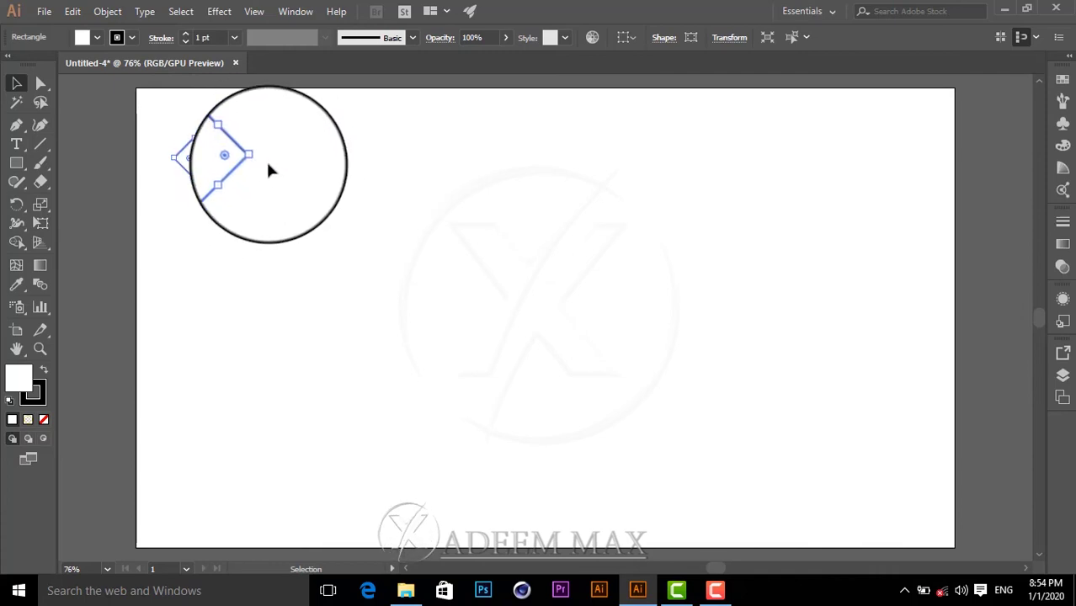
key("ctrl+z")
key("ctrl+z")
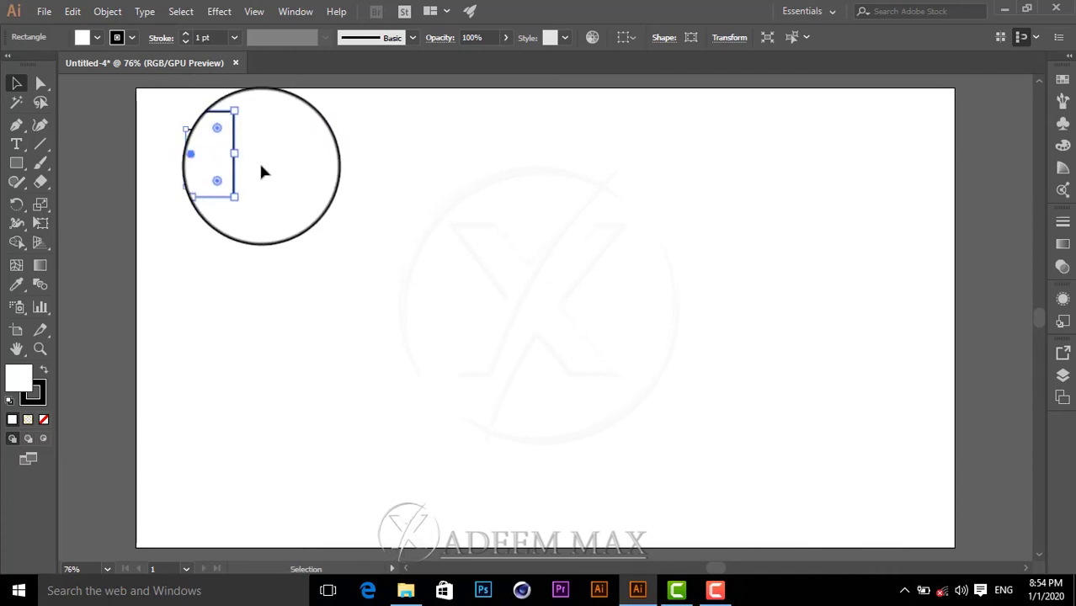
key("ctrl+z")
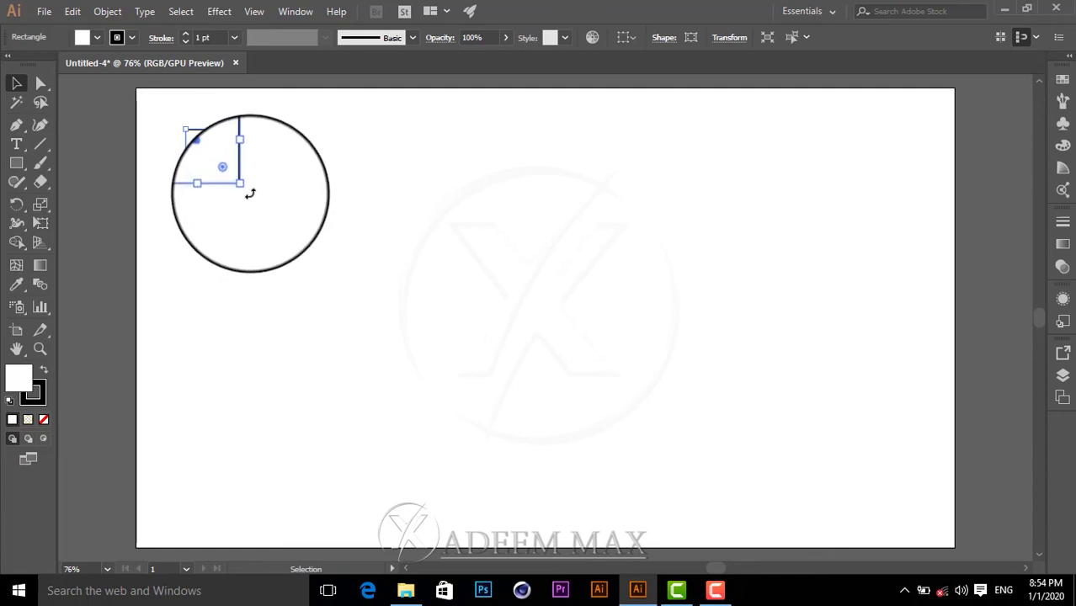
left_click_drag(250, 193, 250, 194)
left_click_drag(250, 194, 264, 165)
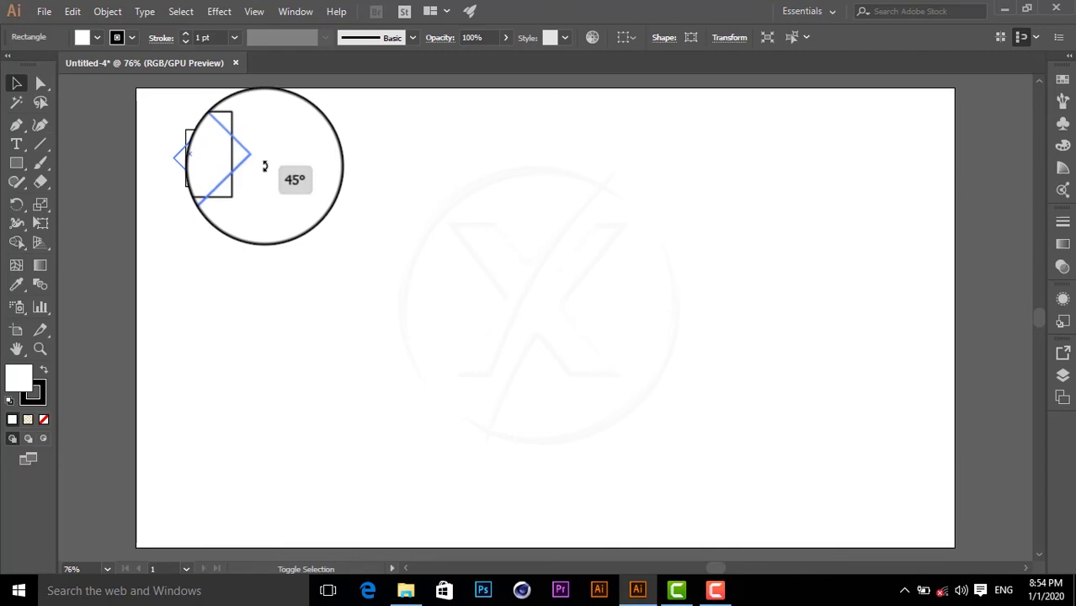
left_click_drag(264, 166, 264, 163)
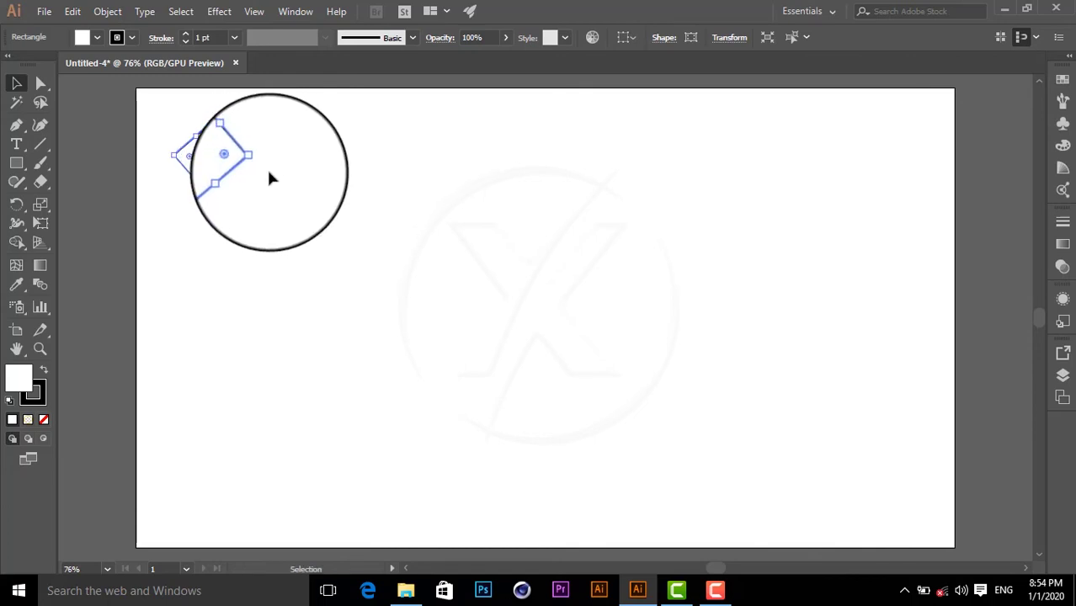
mouse_move(263, 162)
left_mouse_down()
mouse_move(241, 113)
mouse_move(242, 124)
left_mouse_up()
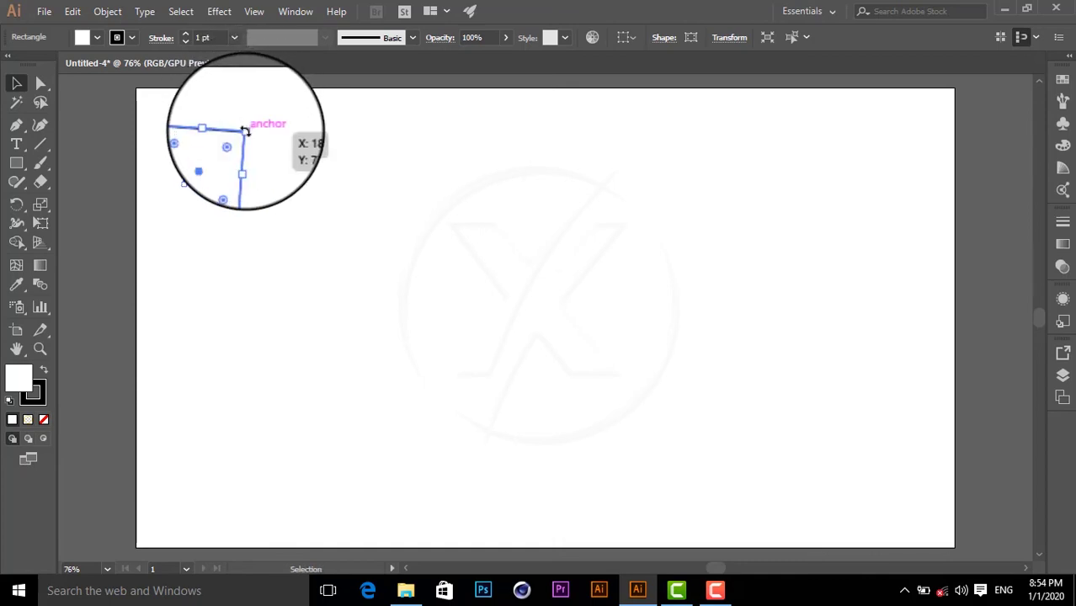
key("ctrl+z")
key("ctrl+z")
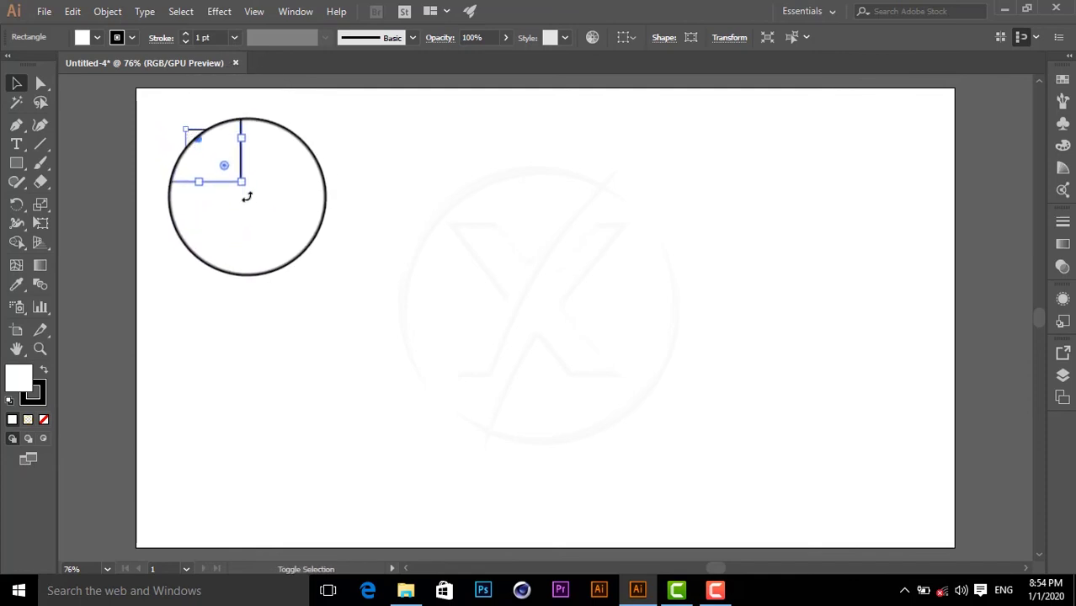
mouse_move(247, 190)
left_mouse_down()
mouse_move(260, 164)
mouse_move(247, 127)
left_mouse_up()
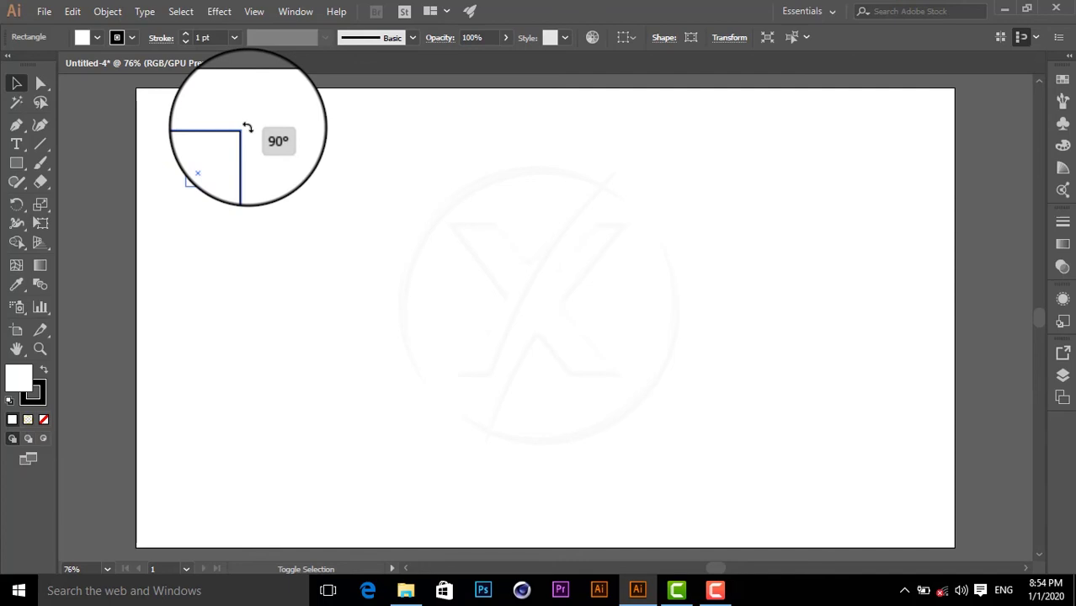
left_click_drag(247, 127, 246, 127)
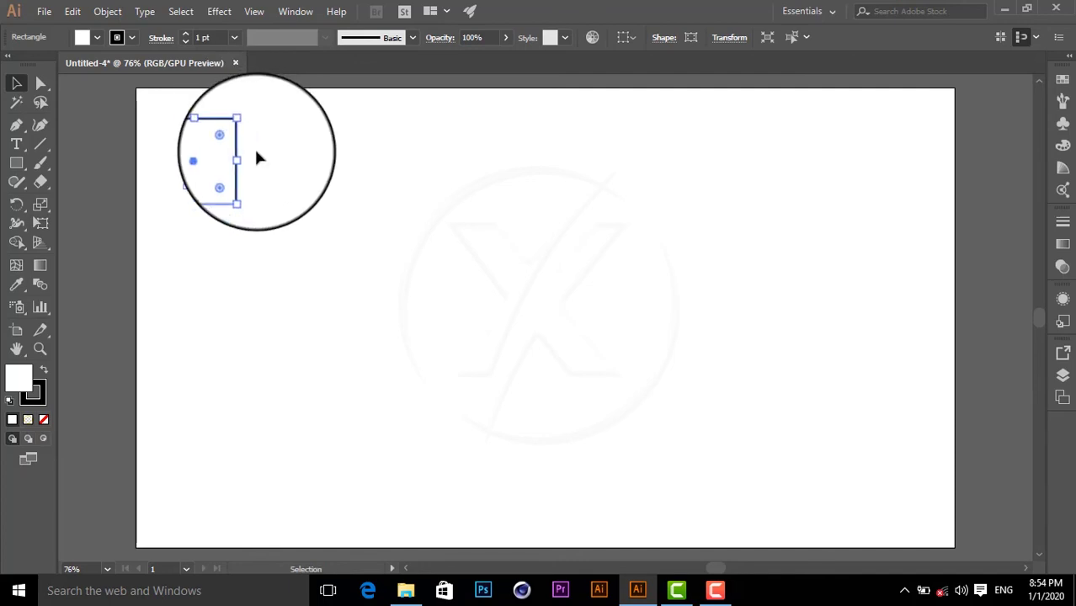
key("ctrl+z")
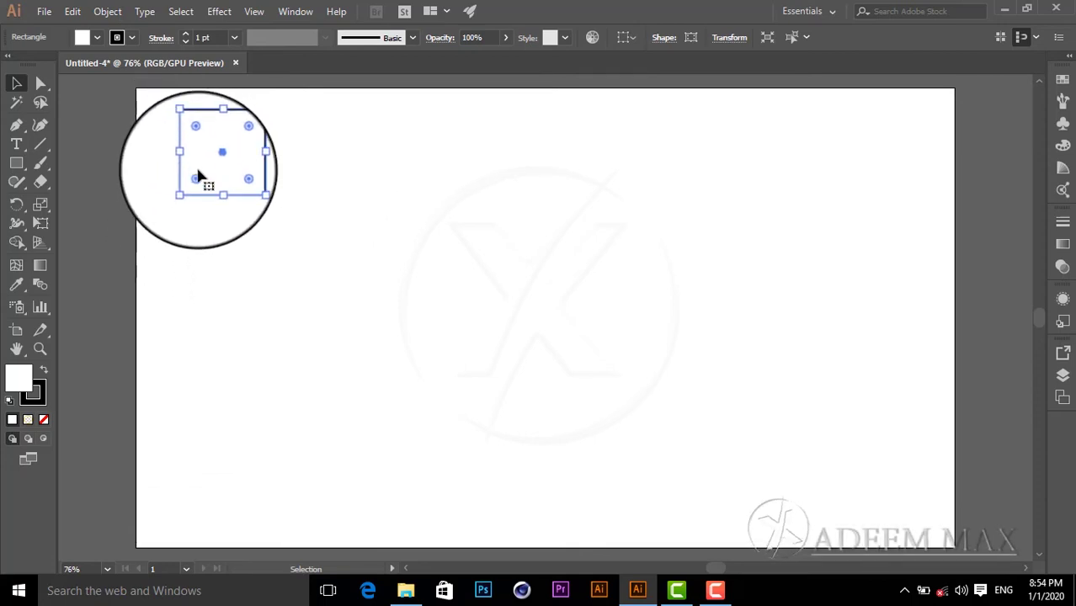
Reselect the top-left square and Alt-drag a copy just to its right
left_click(310, 214)
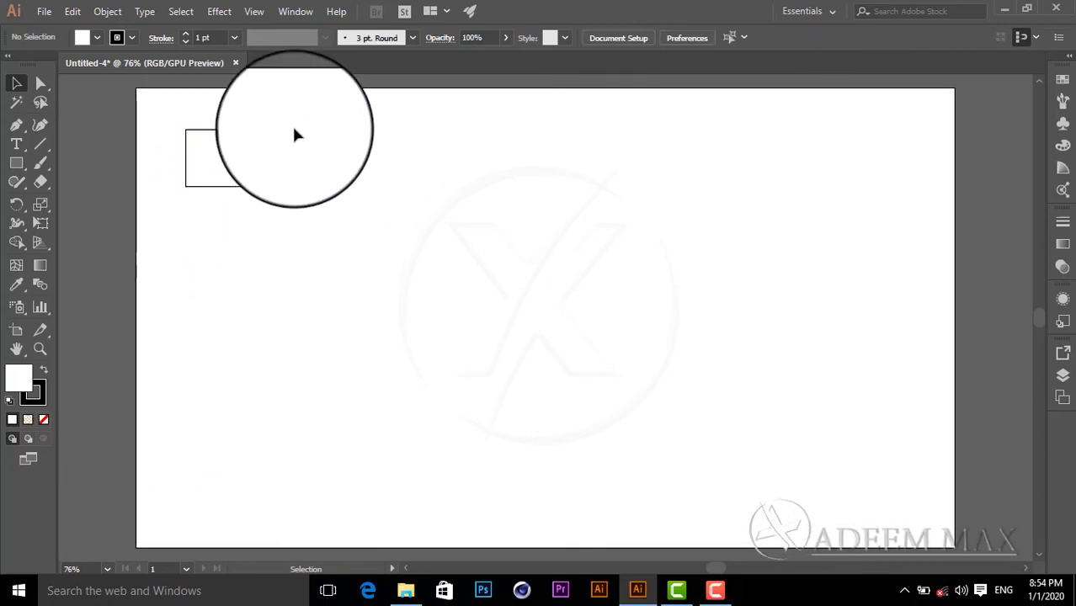
left_click(211, 168)
left_click(465, 269)
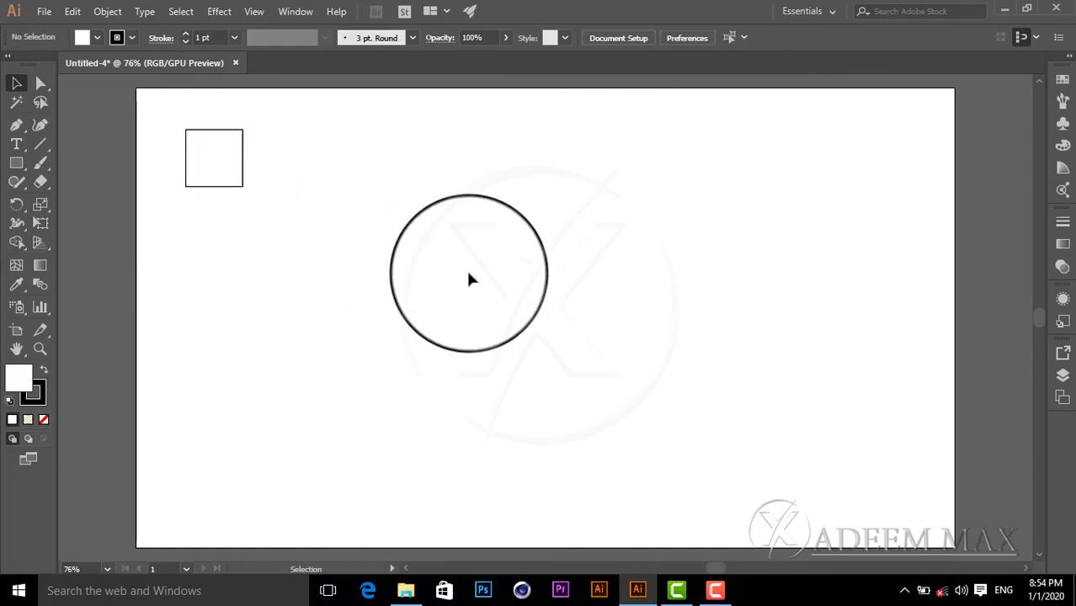
left_click(216, 169)
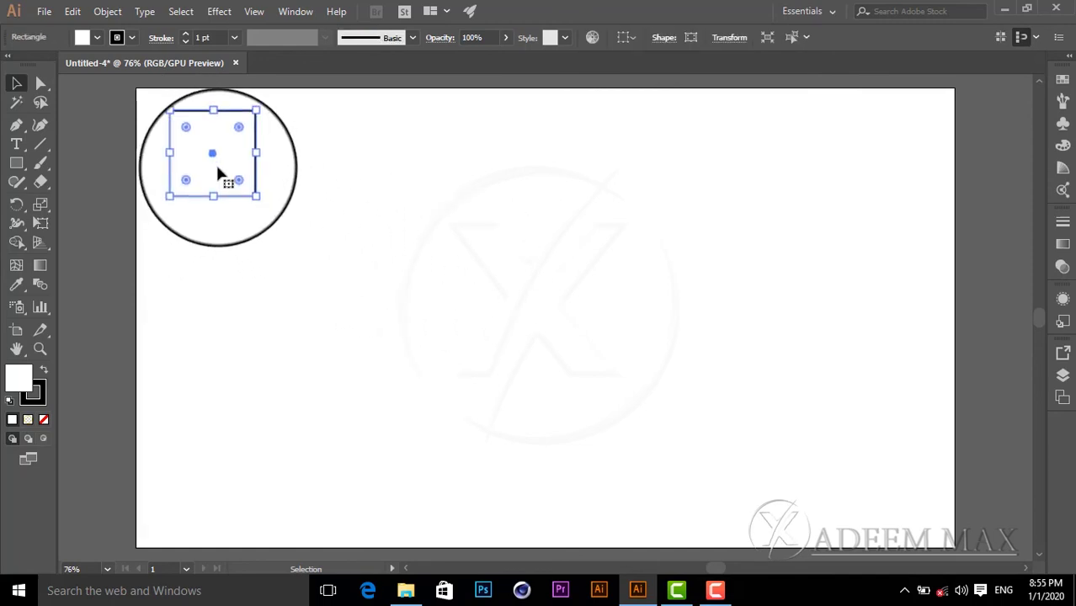
left_click(296, 223)
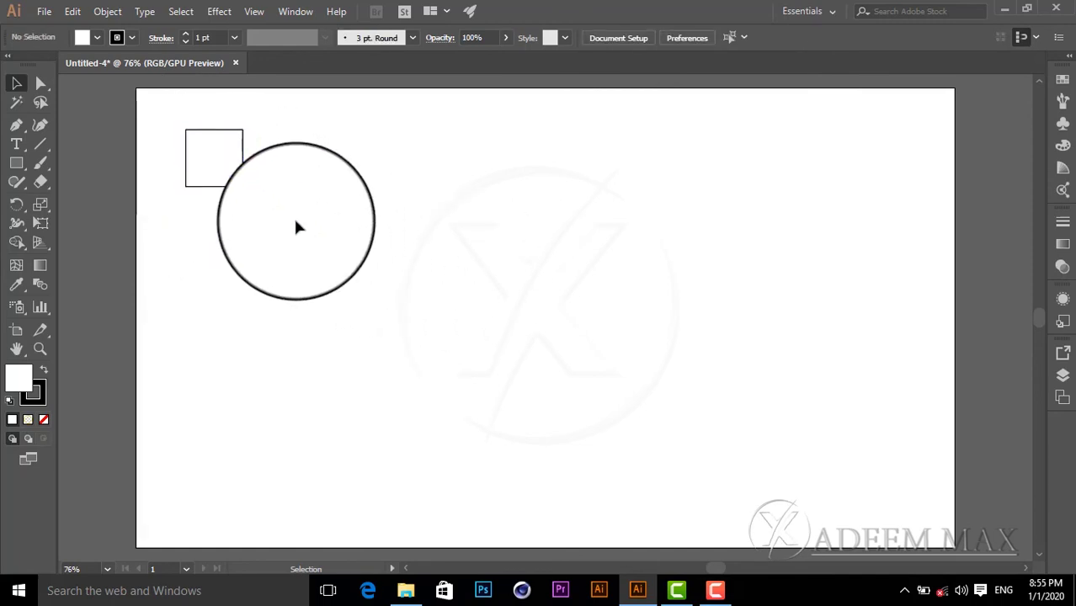
left_click(217, 171)
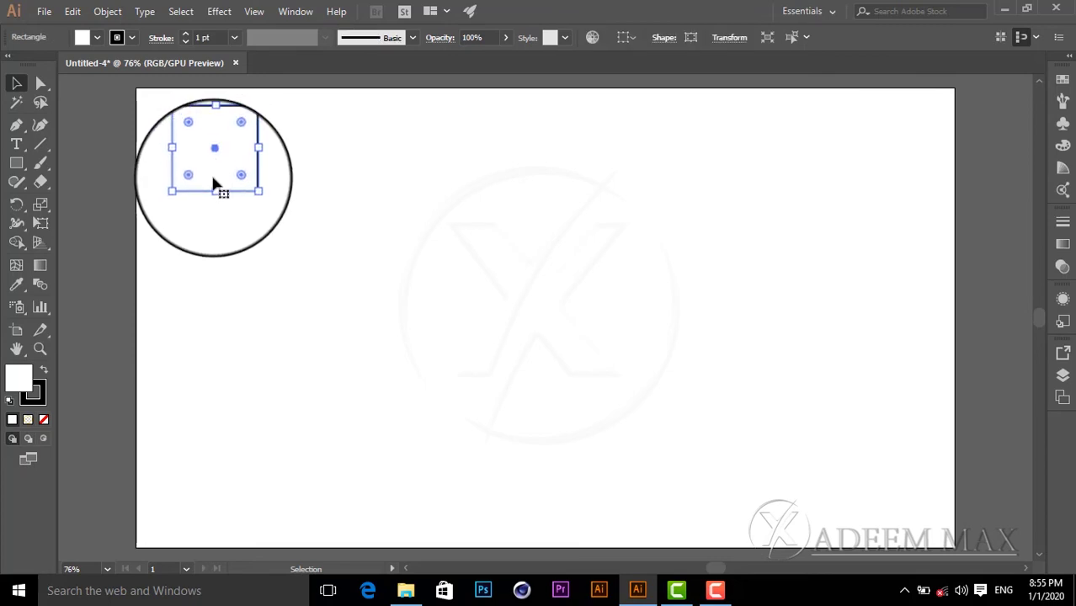
left_click(241, 198)
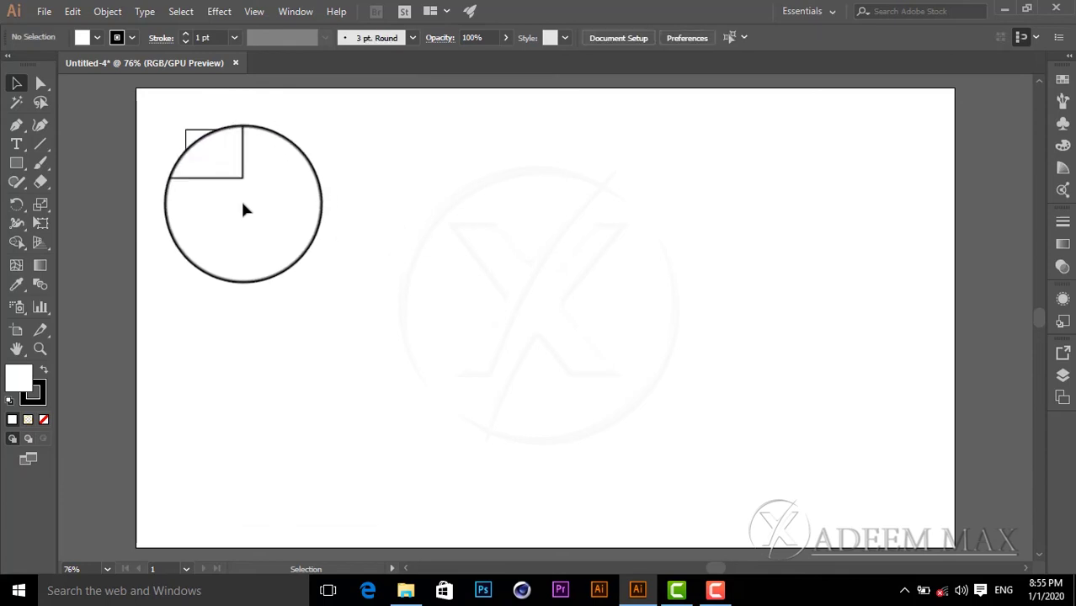
left_click(217, 166)
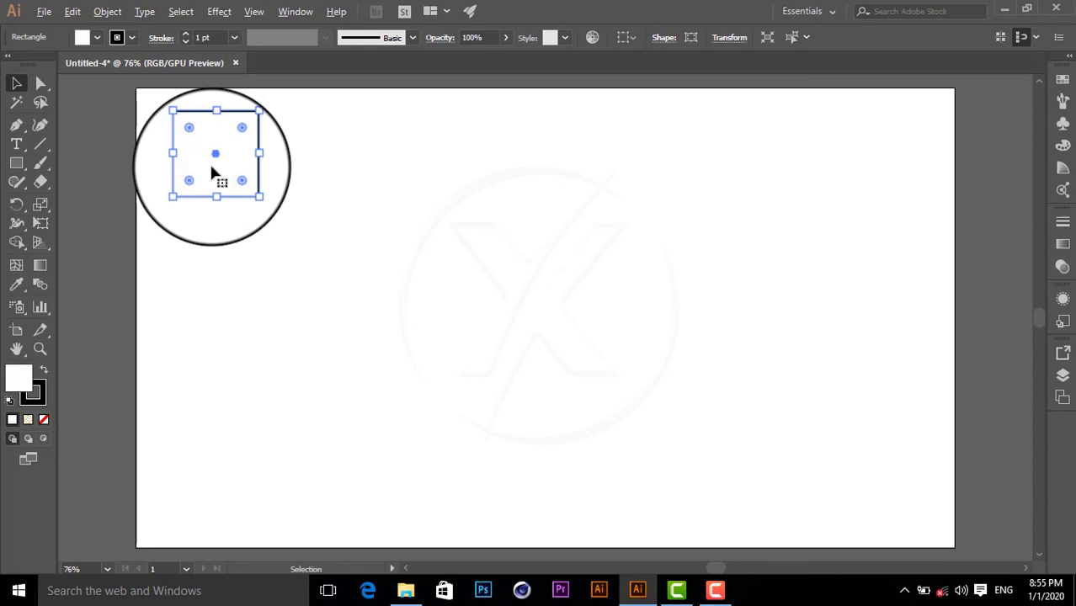
left_click_drag(214, 170, 281, 168)
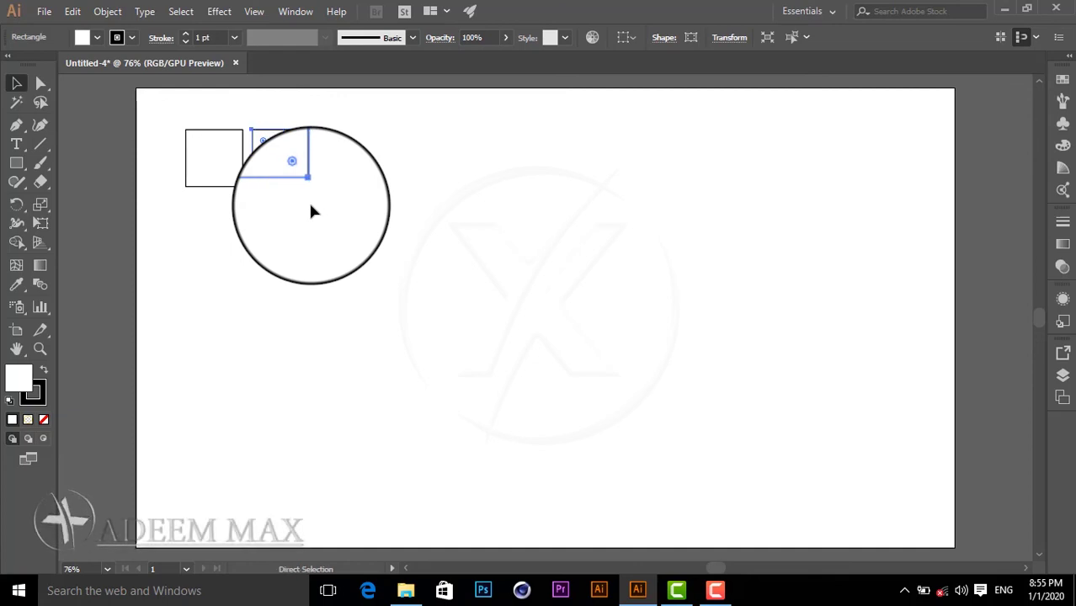
Undo the copy, rotate the square 45° into a diamond, and Alt-drag a copy rightward
key("ctrl+z")
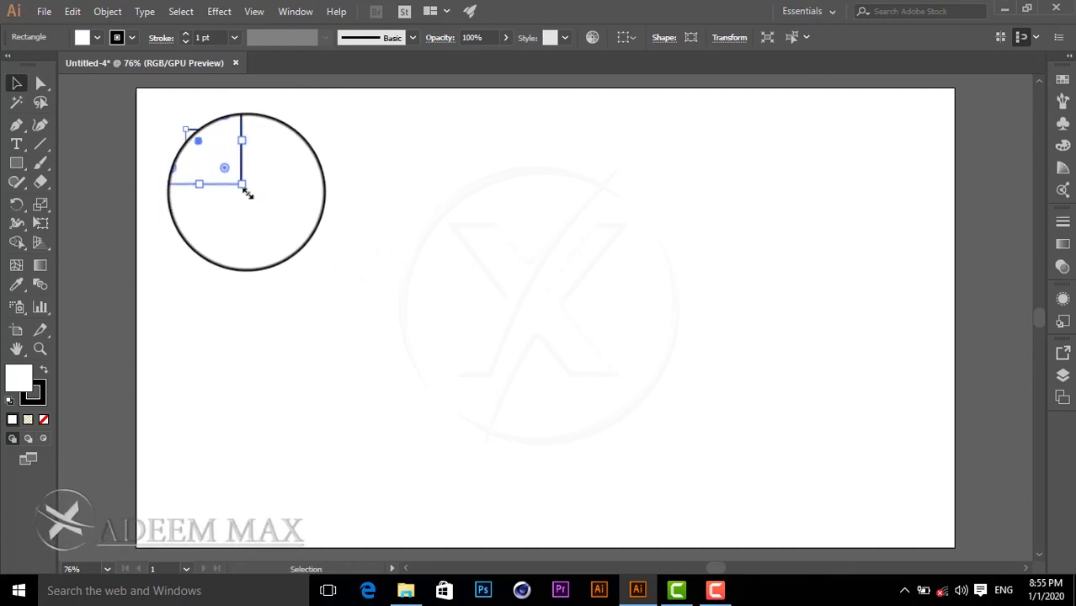
left_click_drag(247, 193, 264, 168)
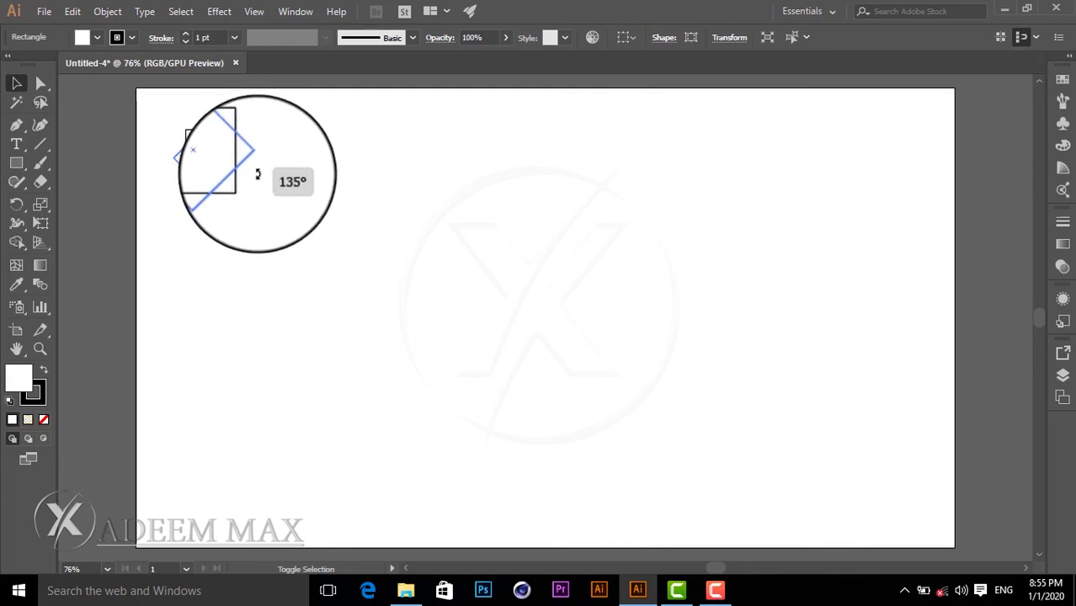
left_click_drag(265, 169, 248, 186)
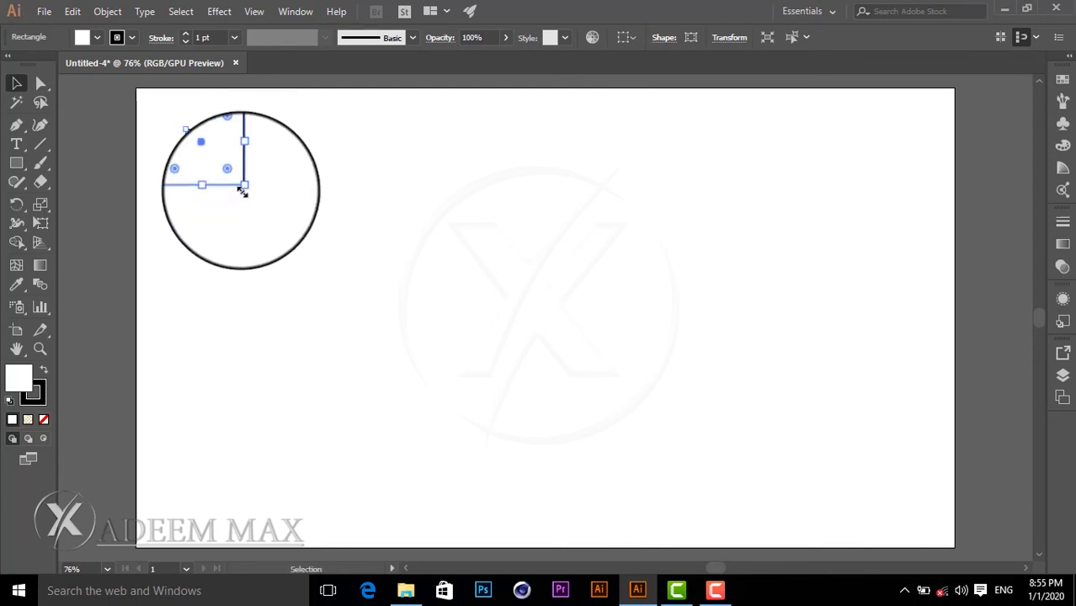
mouse_move(245, 187)
left_mouse_down()
mouse_move(221, 207)
mouse_move(247, 171)
left_mouse_up()
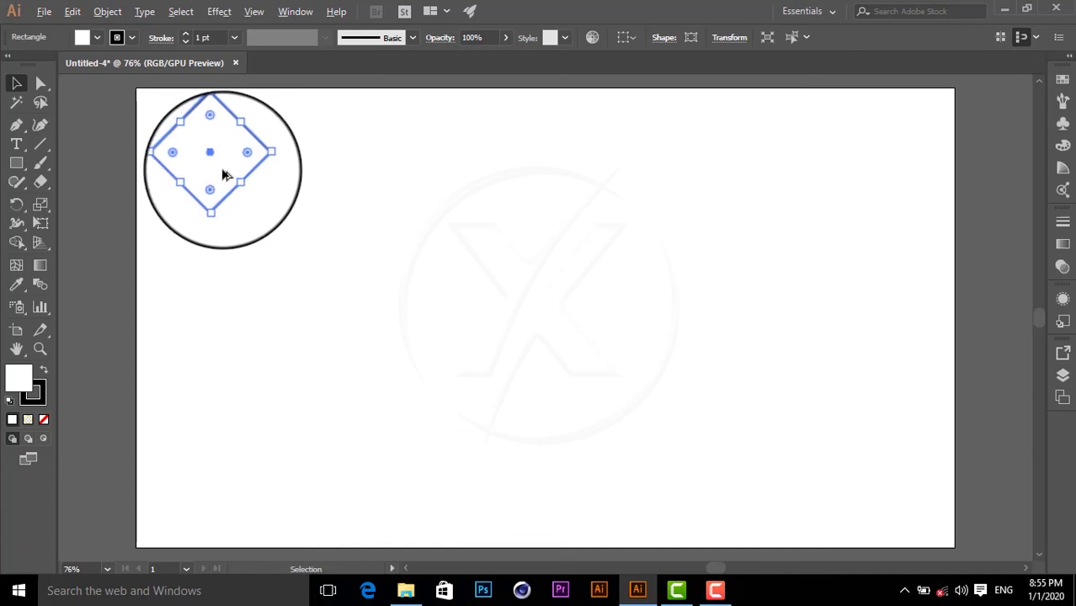
left_click_drag(225, 174, 312, 174)
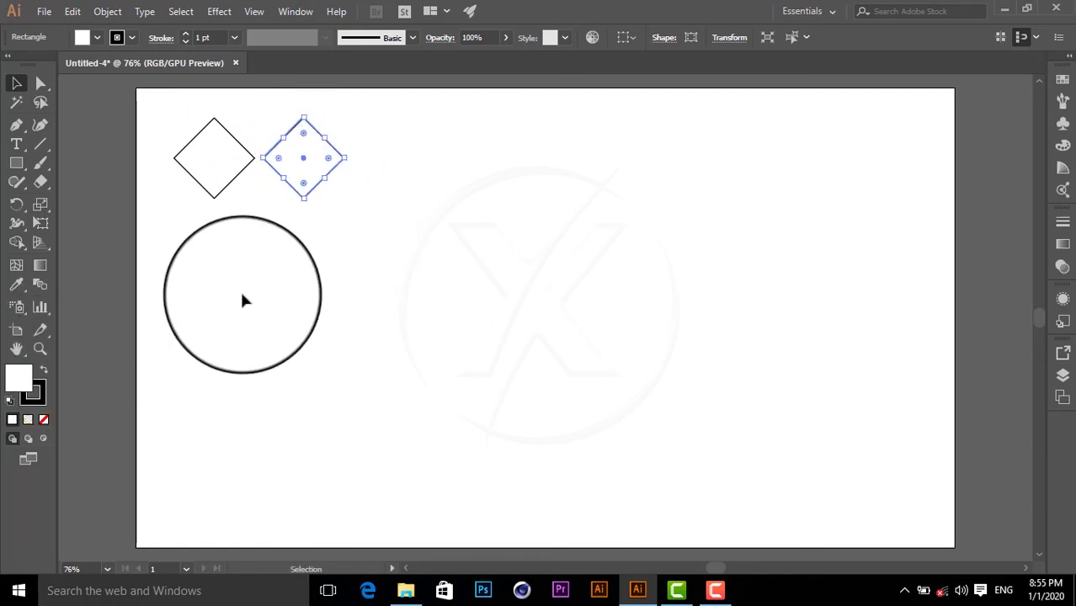
Select the diamond copy and repeat the transform three times with Ctrl+D along the top
left_click(240, 289)
left_click(308, 180)
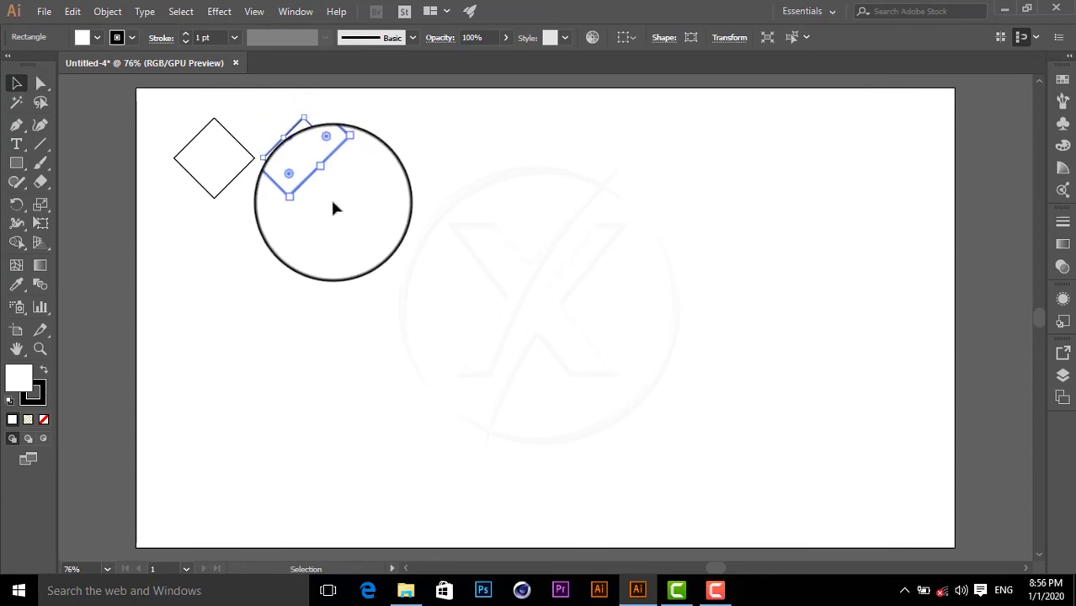
key("a")
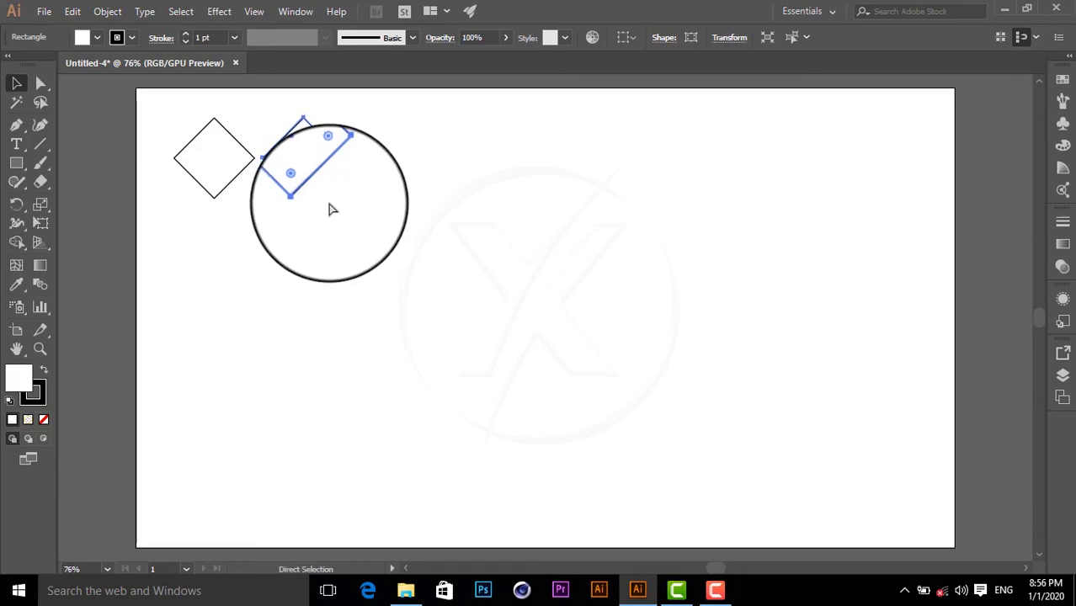
key("ctrl+d")
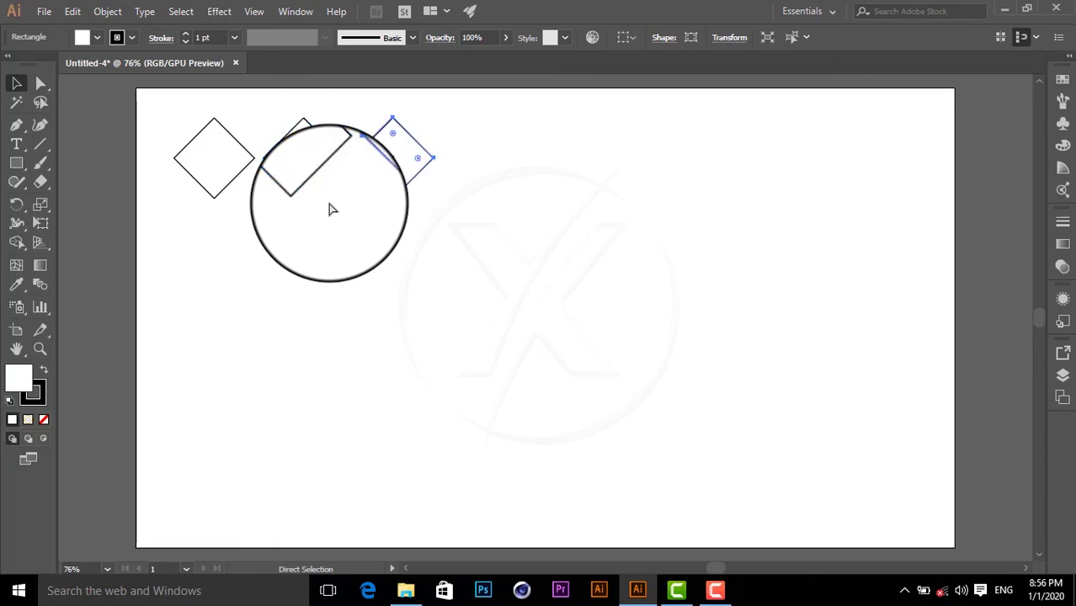
key("ctrl+d")
key("ctrl+d")
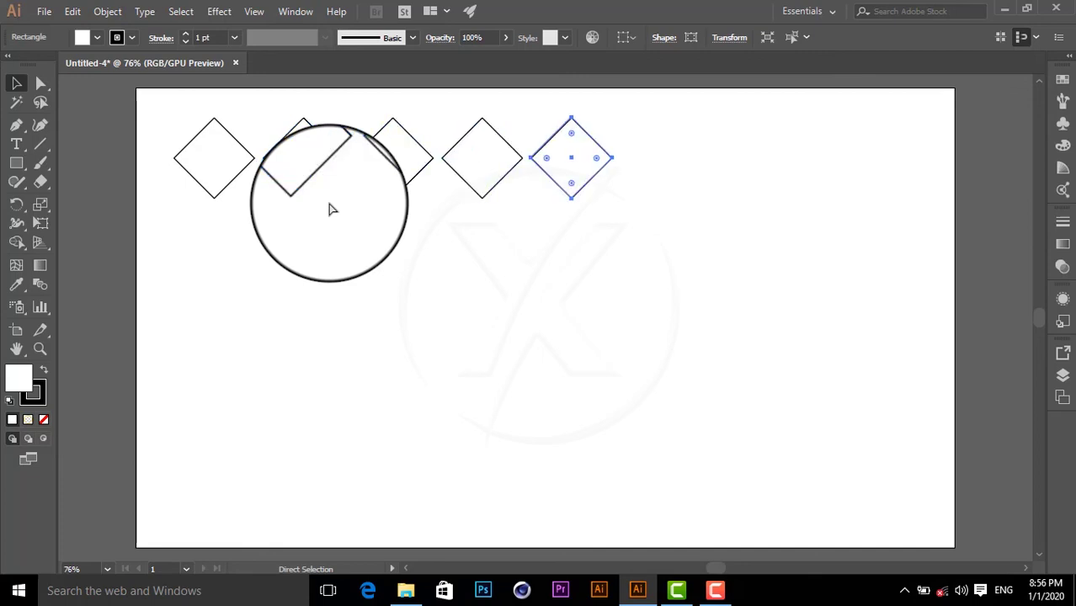
key("ctrl+d")
key("ctrl+d")
key("ctrl+d")
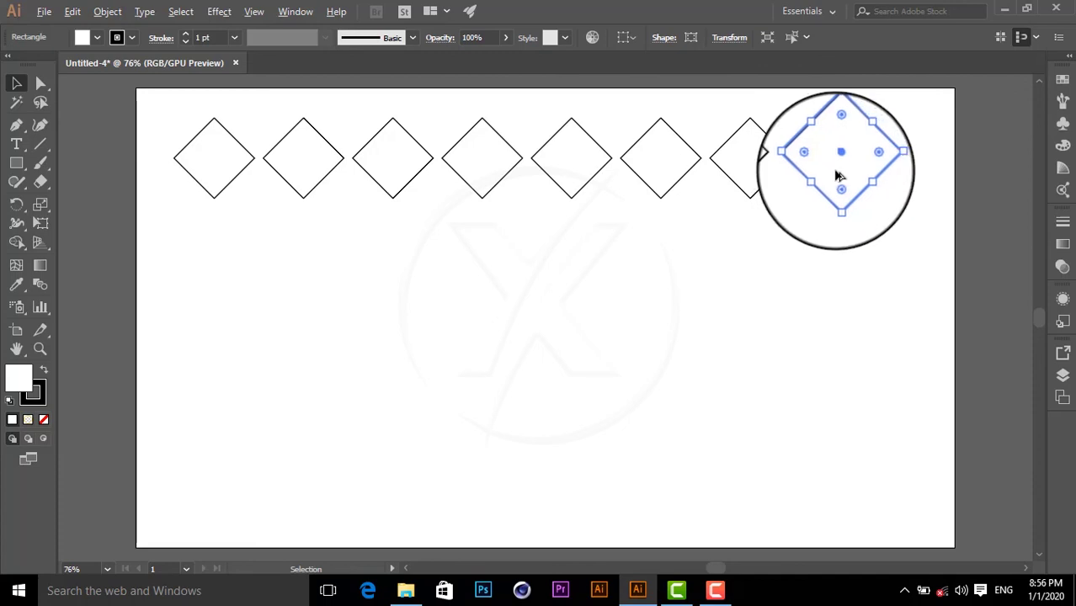
Copy the corner diamond downward and repeat it down the right edge
left_click_drag(834, 175, 836, 266)
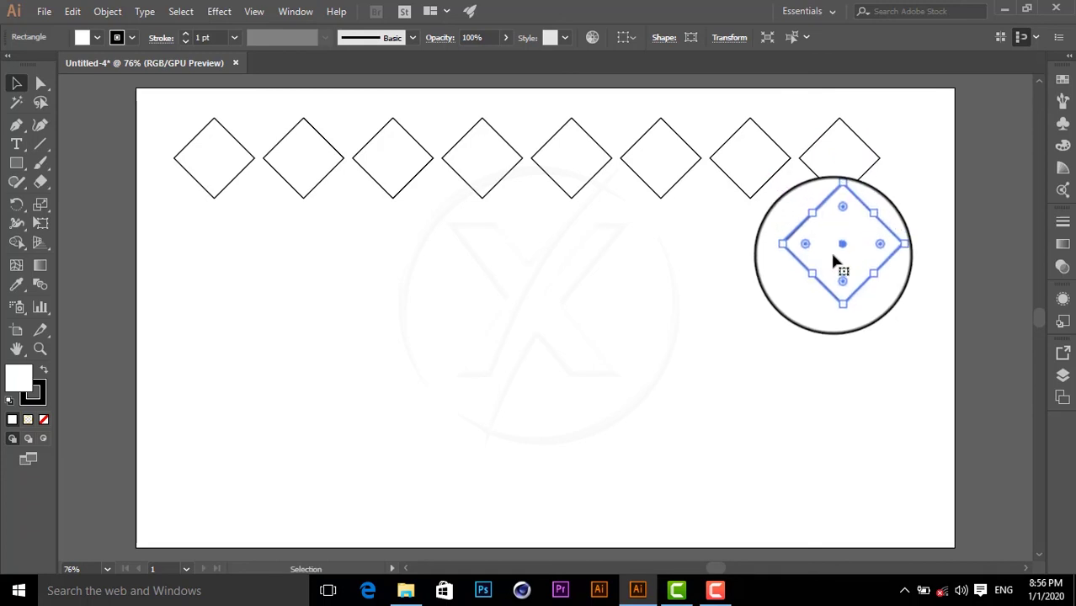
key("ctrl")
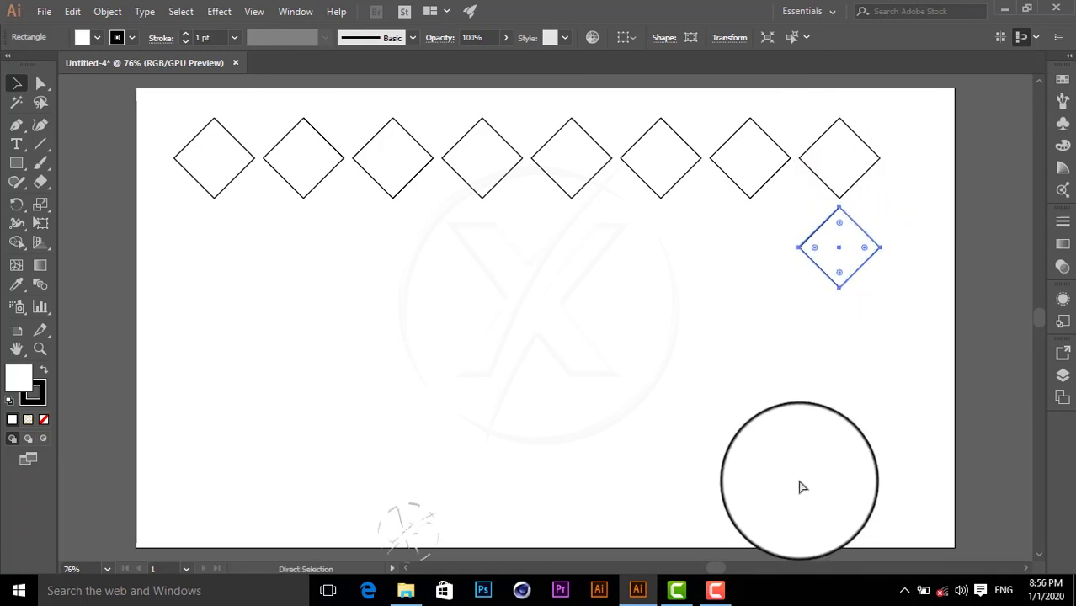
key("ctrl+d")
key("ctrl+d")
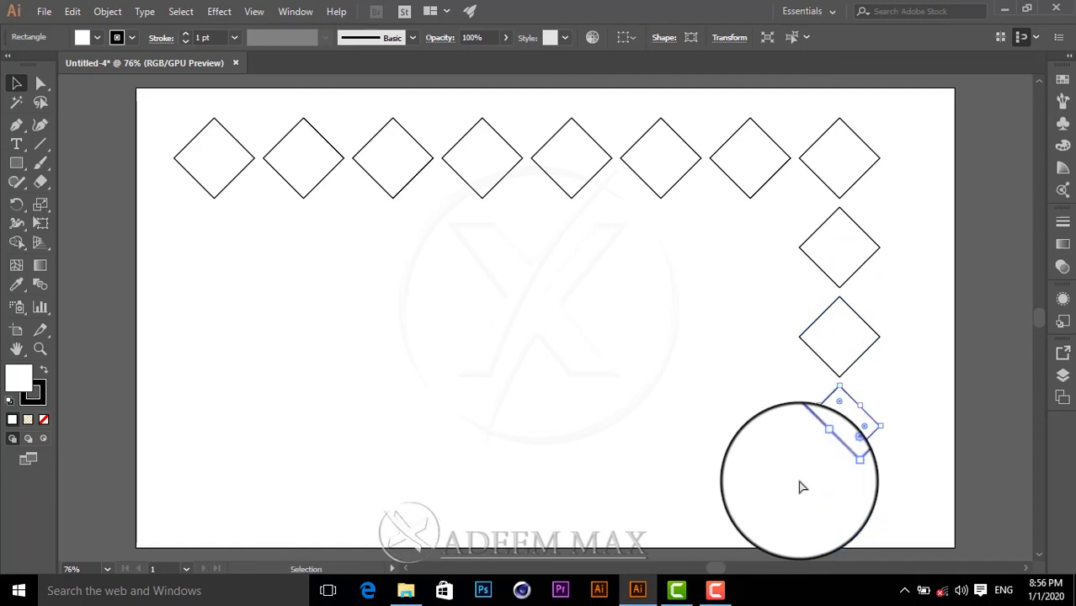
Copy the bottom-right diamond leftward and repeat it twice along the bottom row
left_click(774, 425)
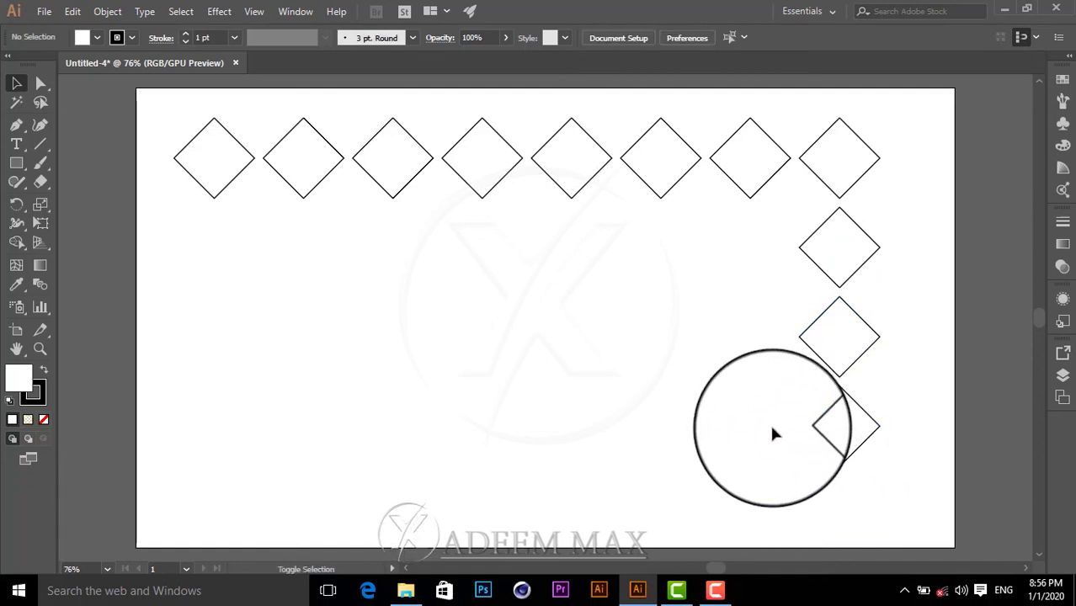
left_click(801, 427)
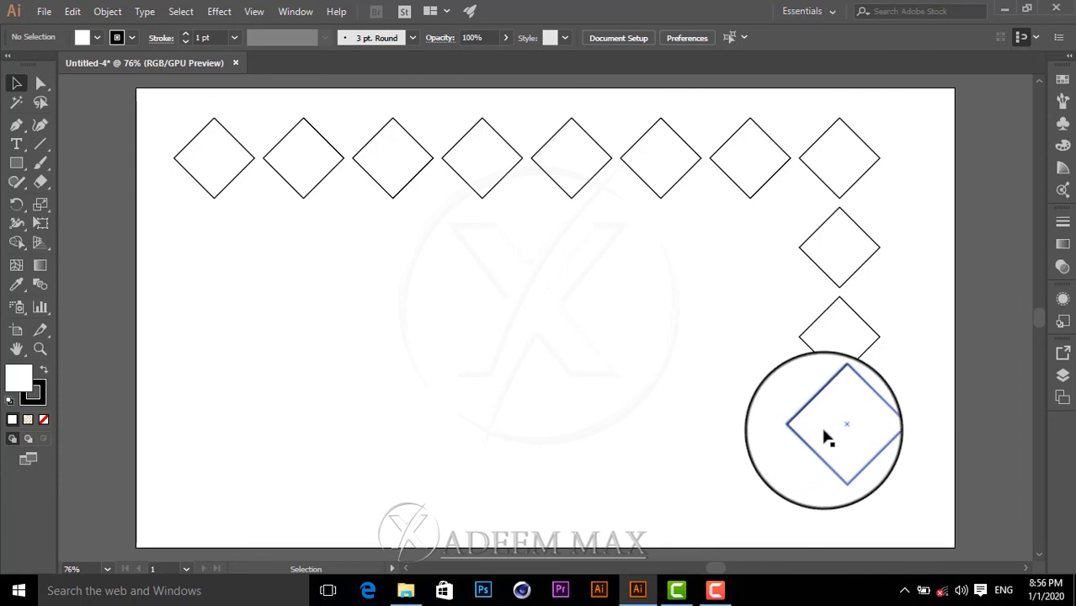
left_click(827, 437)
left_click_drag(828, 438, 733, 437)
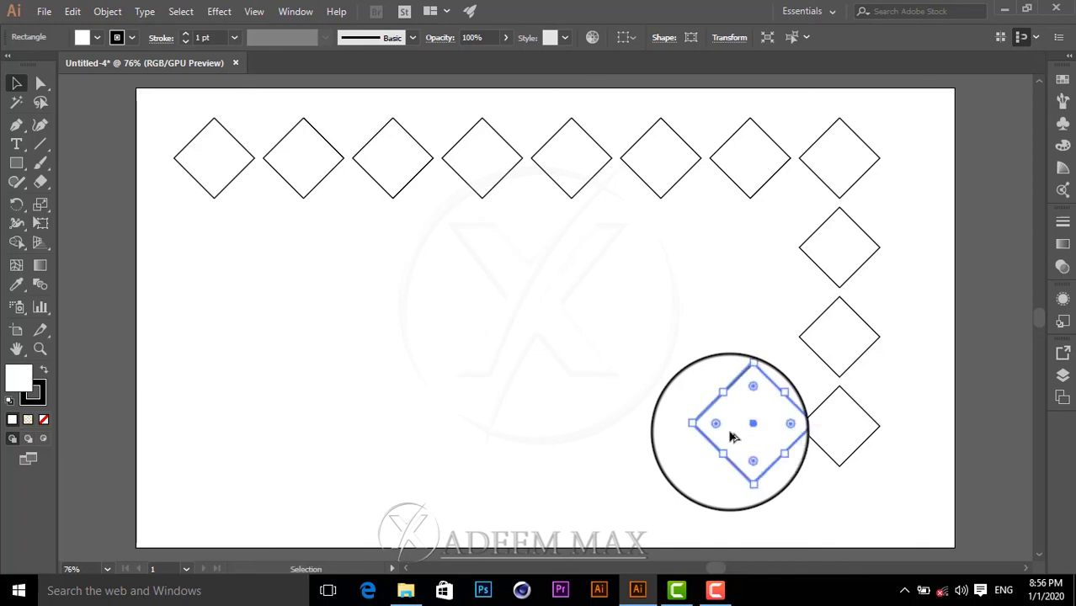
key("ctrl+d")
key("ctrl+d")
key("ctrl+d")
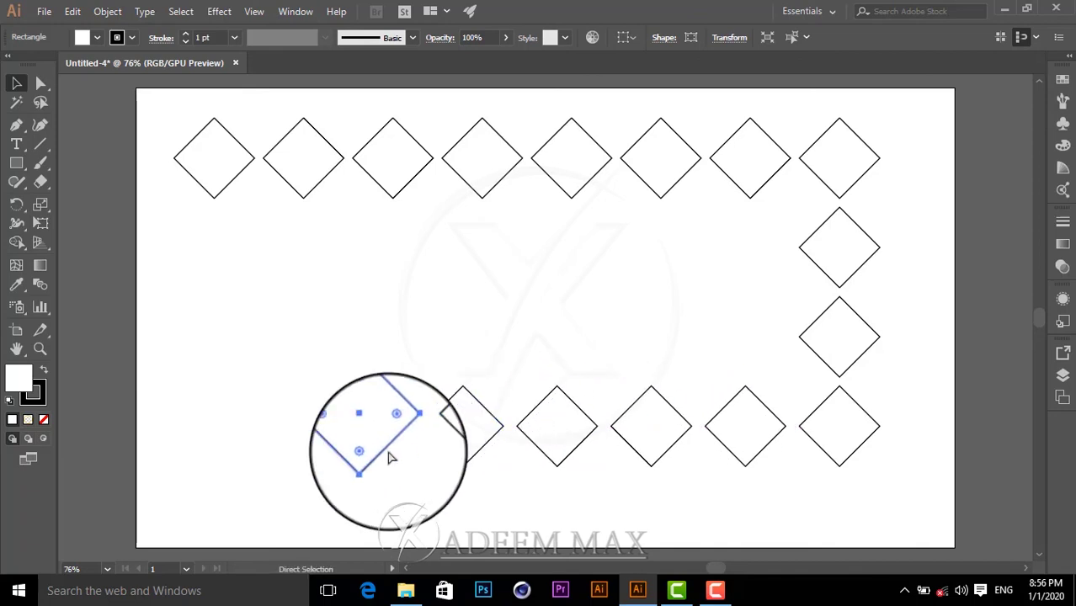
key("ctrl+d")
key("ctrl+d")
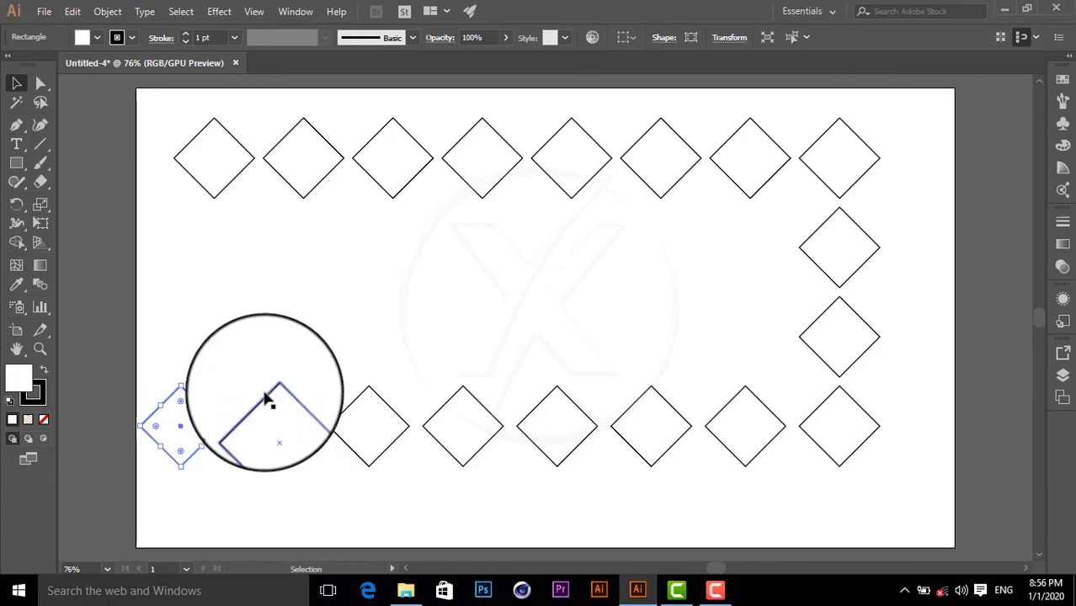
Alt-drag the two bottom-left diamonds diagonally up-right, then nudge them further along the diagonal
left_click_drag(166, 367, 305, 412)
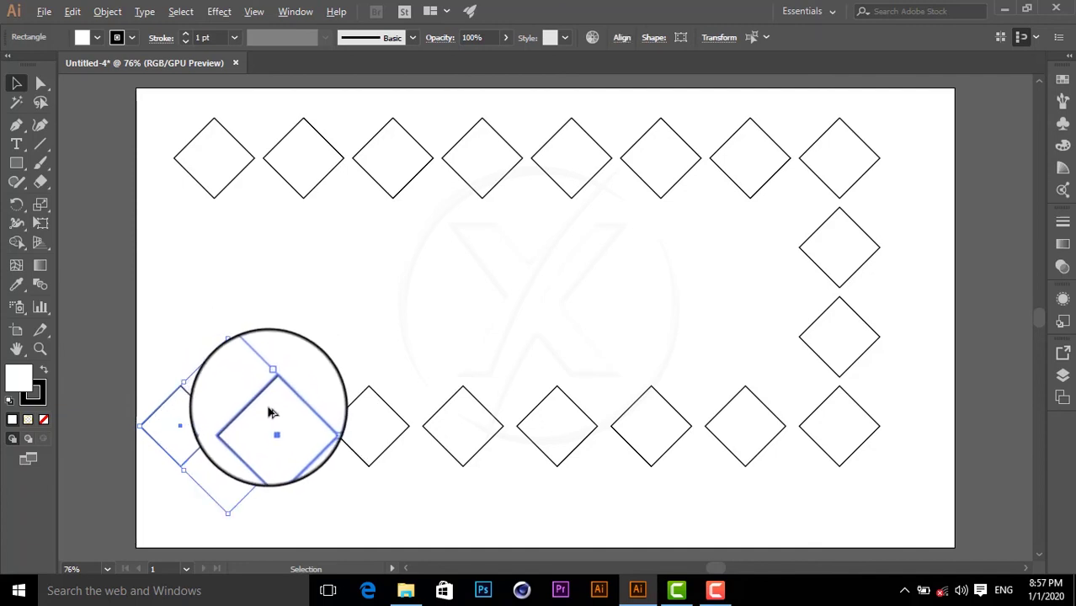
left_click_drag(274, 414, 313, 364)
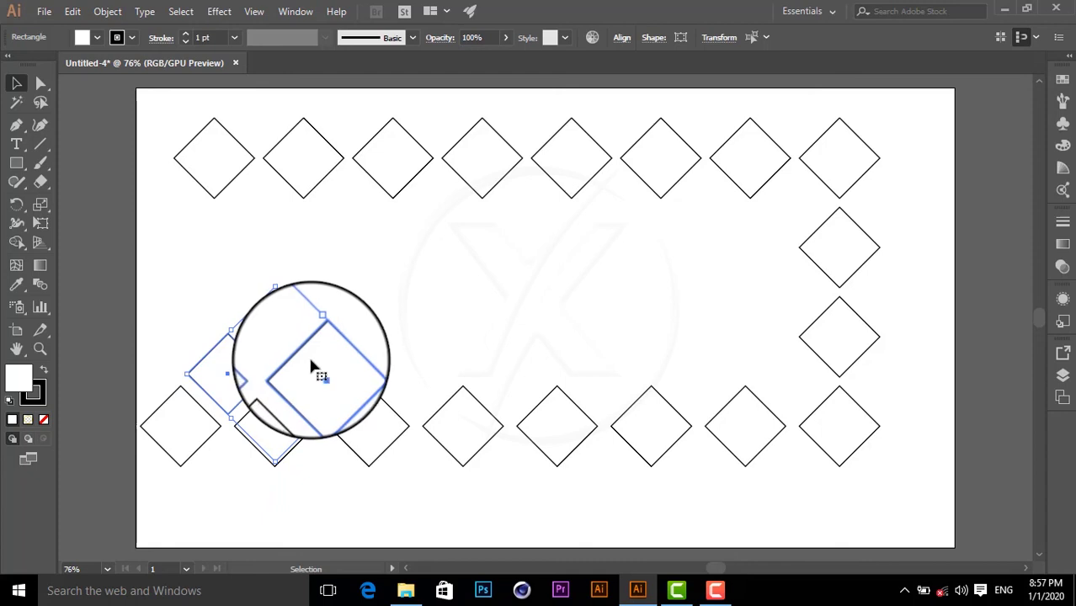
key("a")
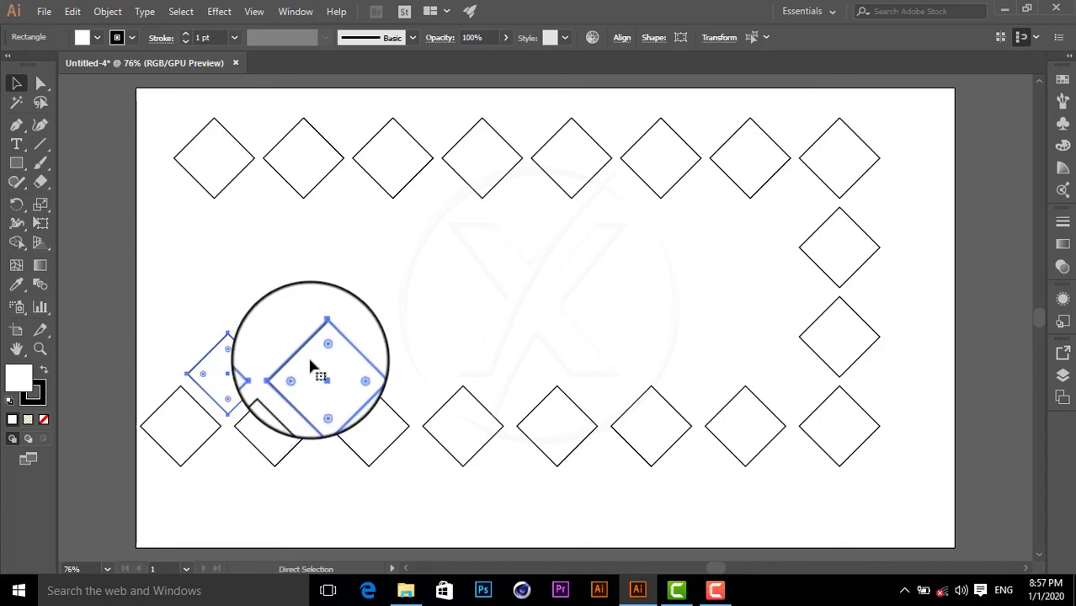
key("shift+Up")
key("shift+Up")
key("shift+Up")
key("shift+Right")
key("shift+Right")
key("shift+Right")
key("shift+Up")
key("shift+Up")
key("shift+Up")
key("shift+Right")
key("shift+Right")
key("shift+Right")
key("shift+Up")
key("shift+Up")
key("shift+Up")
key("shift+Right")
key("shift+Right")
key("shift+Right")
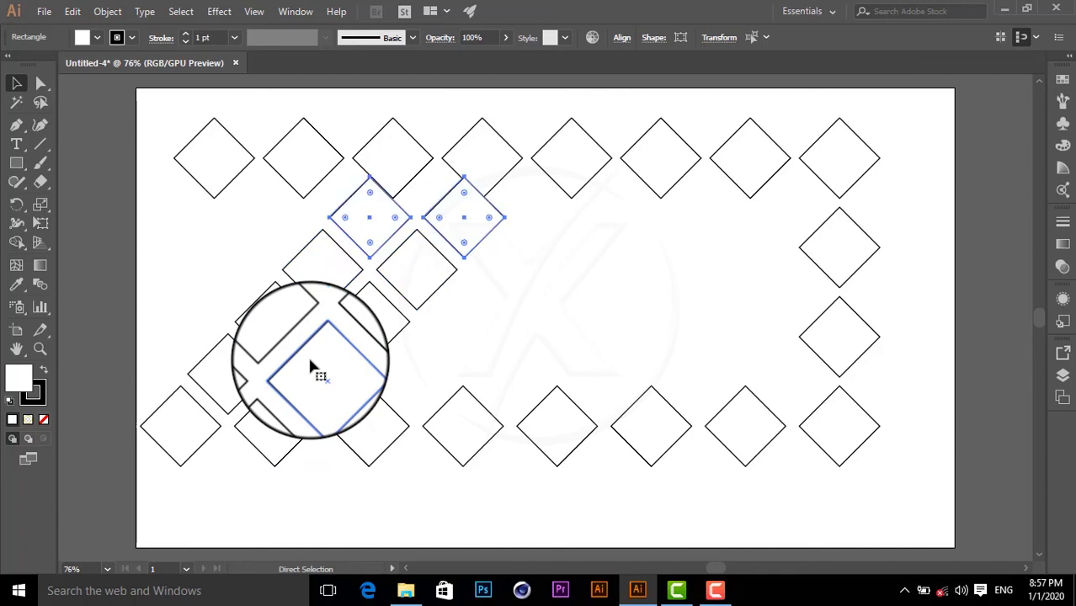
key("v")
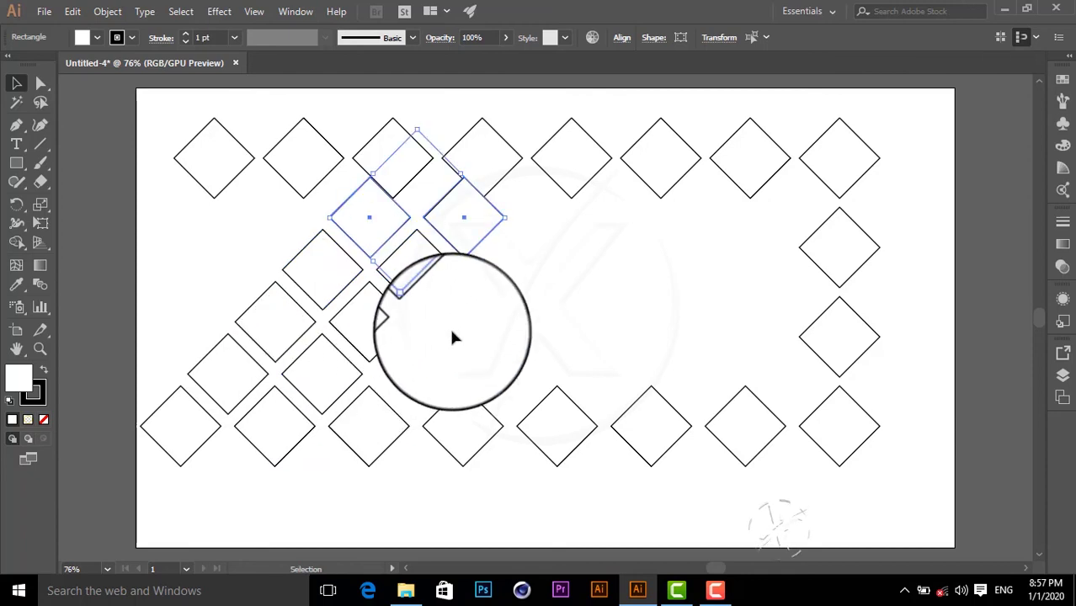
left_click(482, 310)
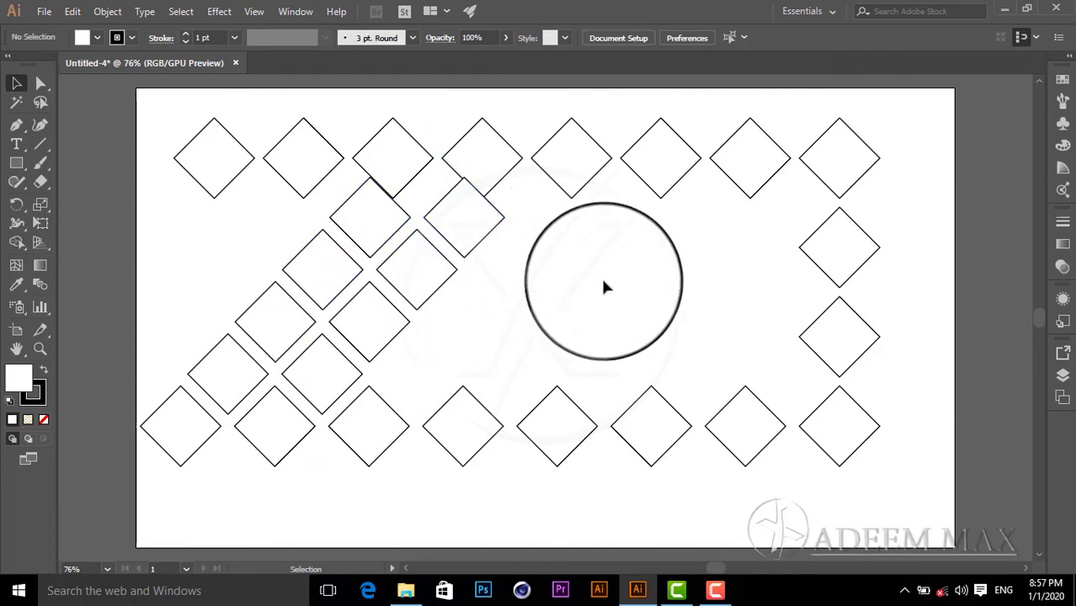